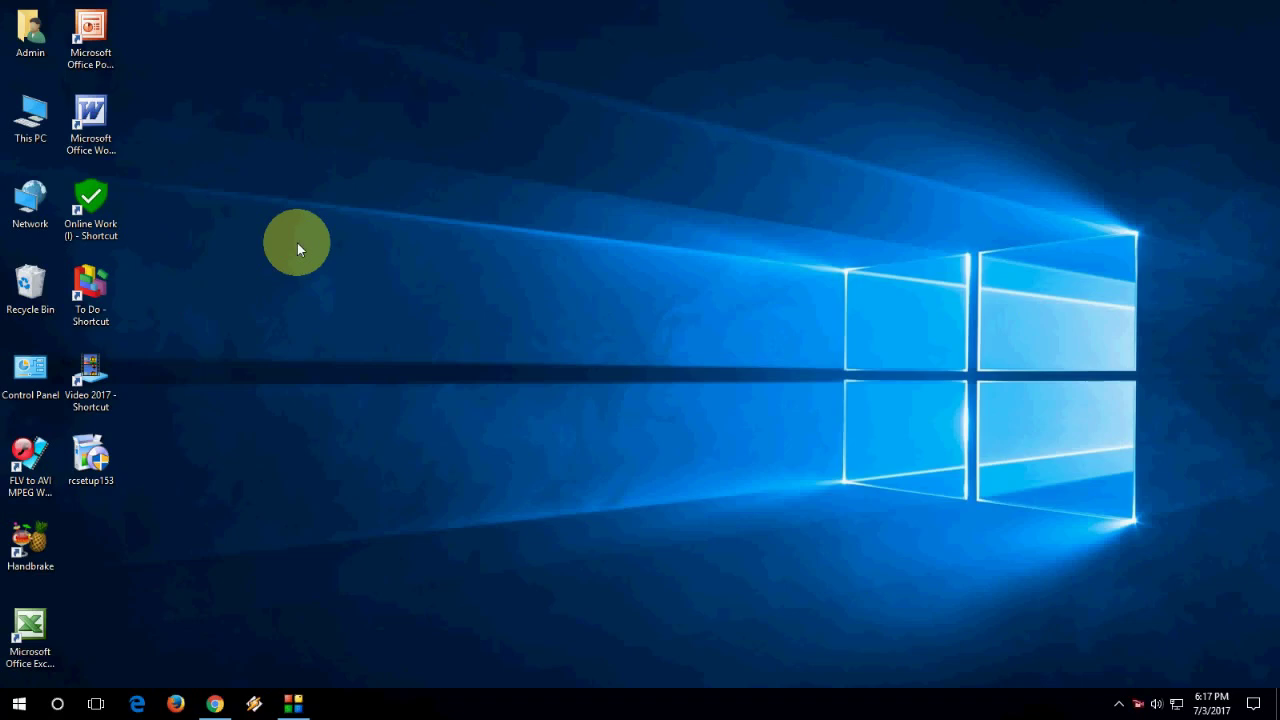
Permanently delete all seven files on drive J: with Shift+Delete
{"action": "double_click", "coordinate": [30, 118]}
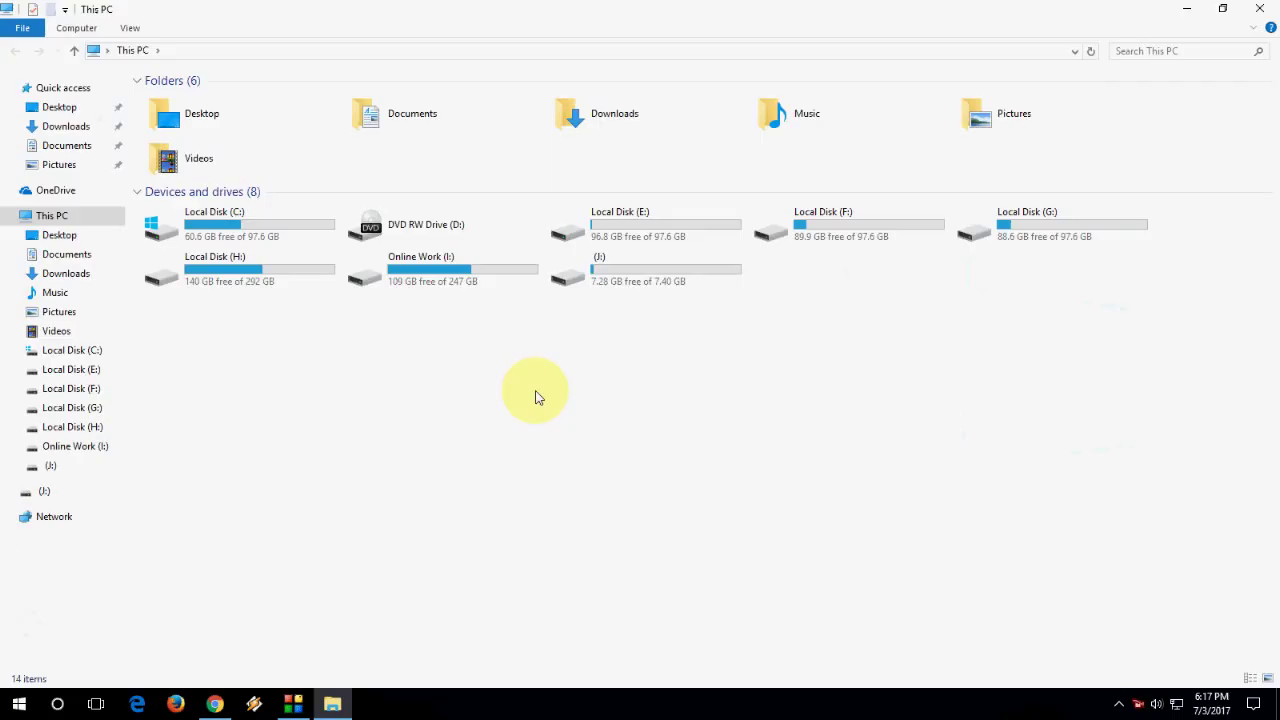
{"action": "double_click", "coordinate": [600, 277]}
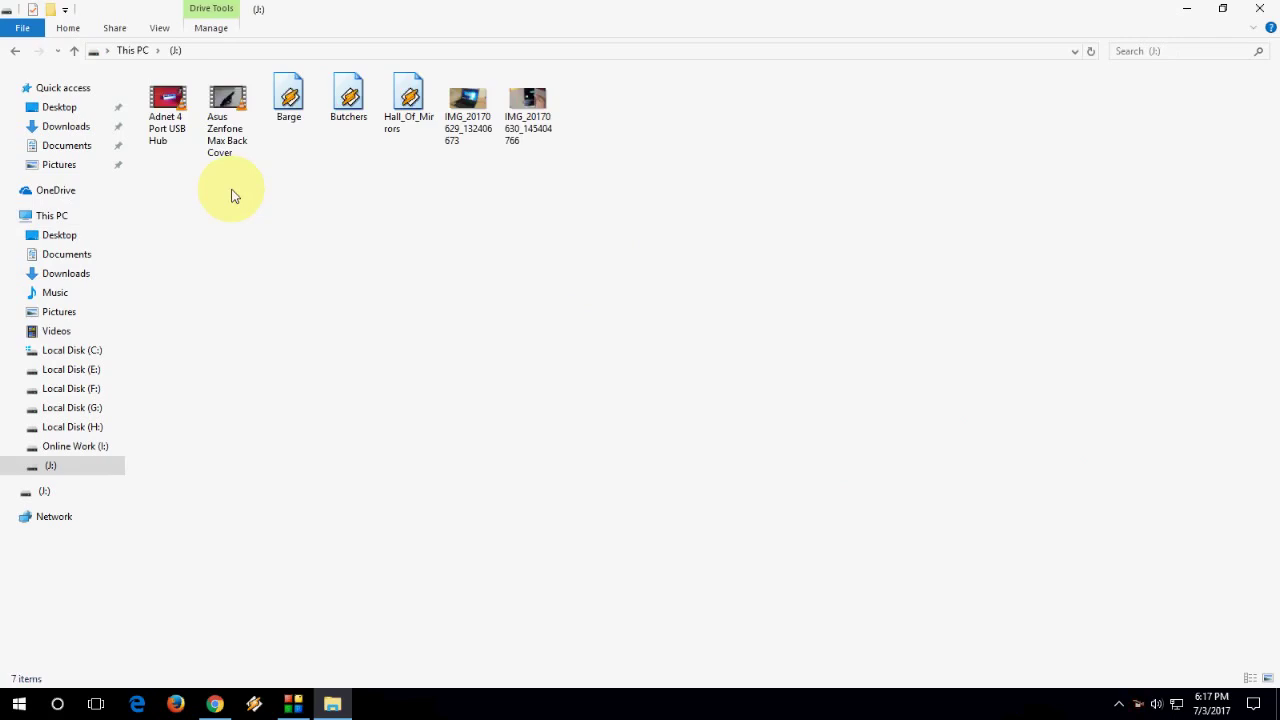
{"action": "mouse_move", "coordinate": [150, 180]}
{"action": "left_mouse_down"}
{"action": "mouse_move", "coordinate": [648, 113]}
{"action": "mouse_move", "coordinate": [897, 108]}
{"action": "left_mouse_up"}
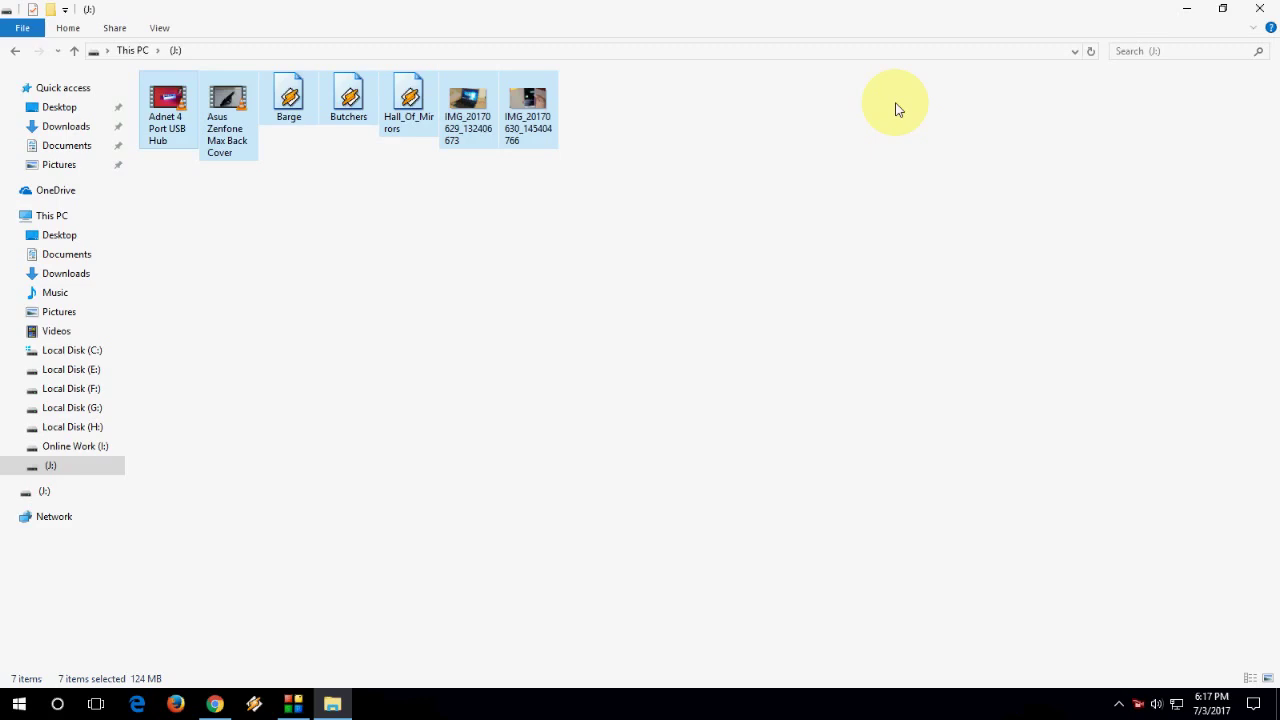
{"action": "key", "text": "shift+Delete"}
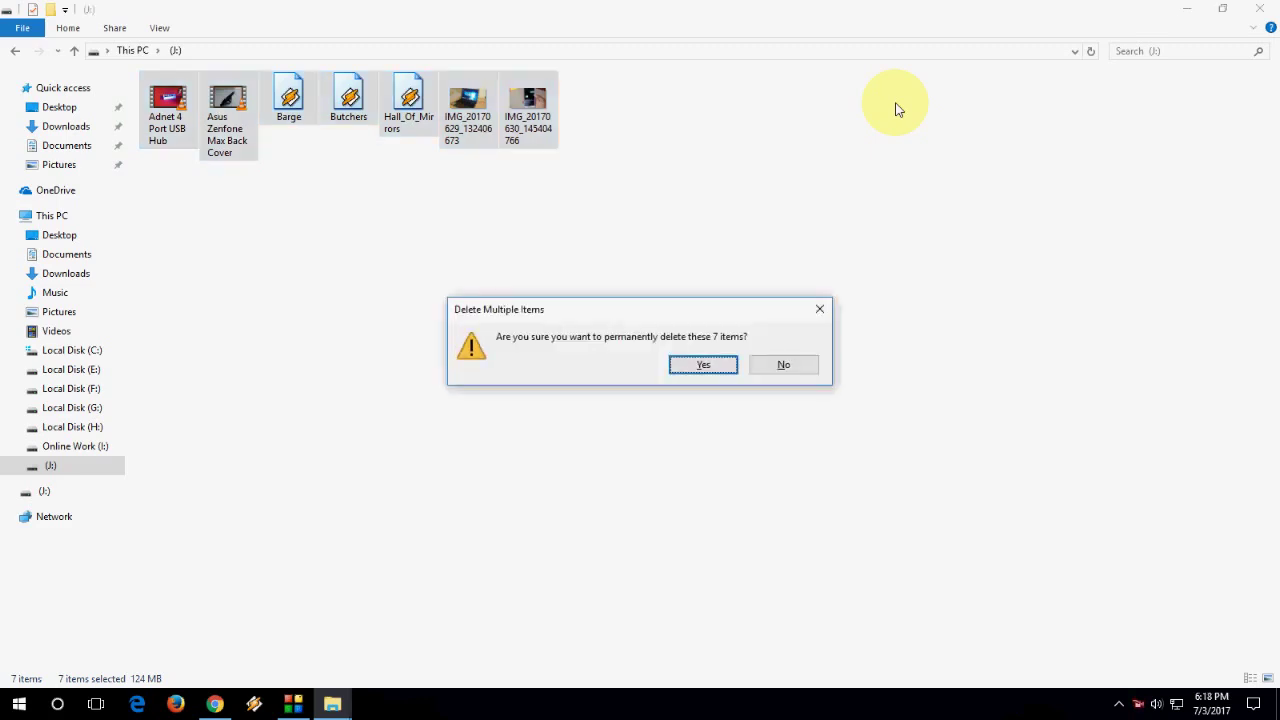
{"action": "key", "text": "Return"}
Format the J: USB drive, confirming the data erase, and close File Explorer
{"action": "left_click", "coordinate": [15, 50]}
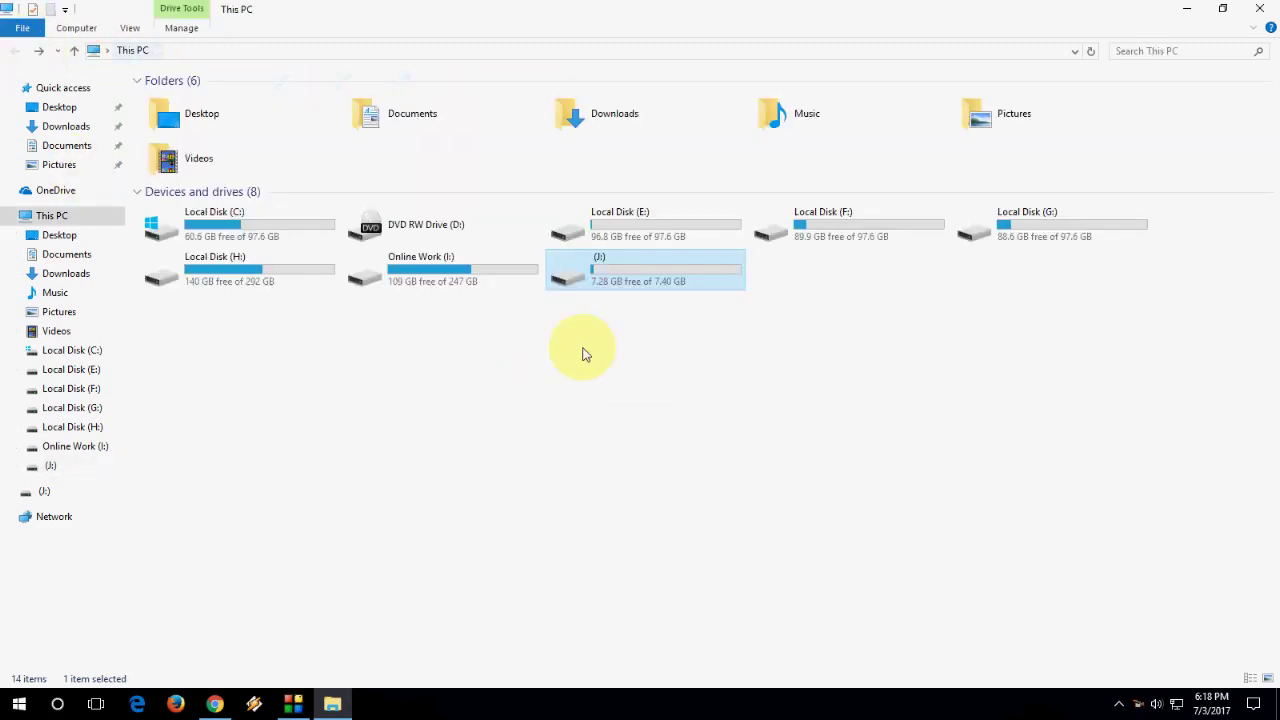
{"action": "right_click", "coordinate": [595, 262]}
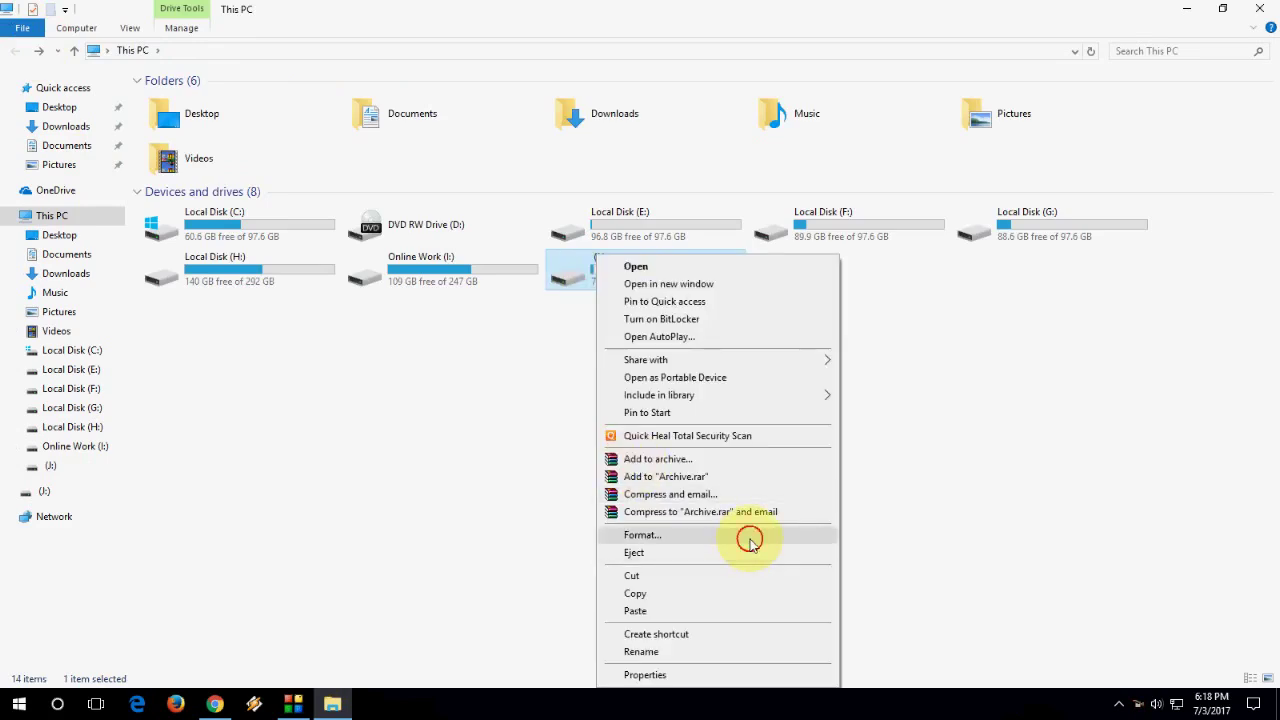
{"action": "left_click", "coordinate": [750, 540]}
{"action": "left_click", "coordinate": [170, 489]}
{"action": "left_click", "coordinate": [271, 480]}
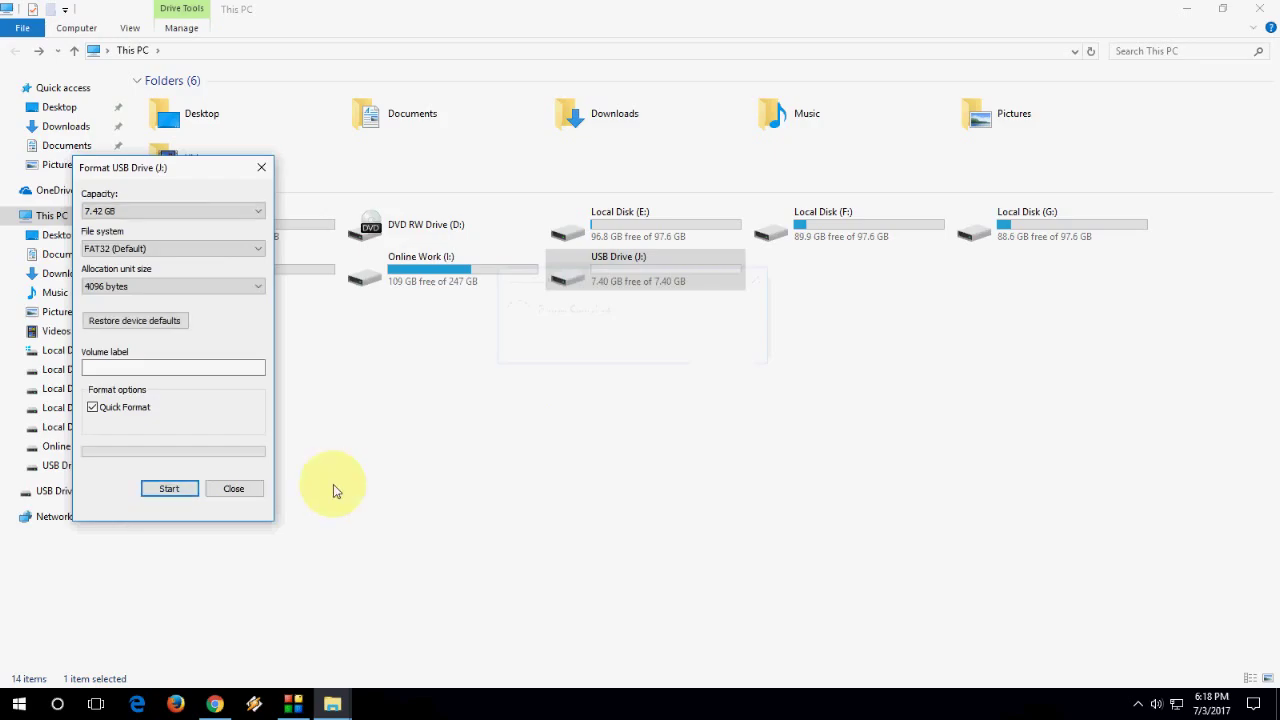
{"action": "left_click", "coordinate": [233, 488]}
{"action": "left_click", "coordinate": [1272, 8]}
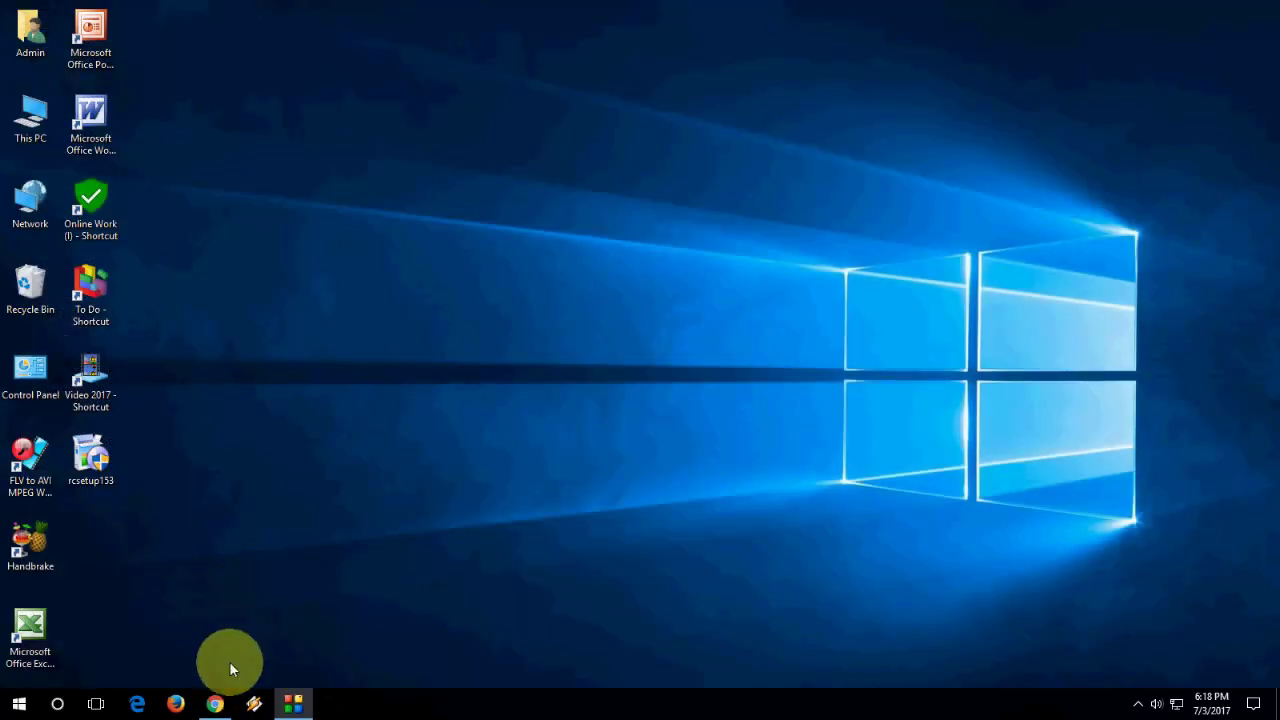
Open the Recuva product page from the search results and jump to the version comparison
{"action": "left_click", "coordinate": [215, 703]}
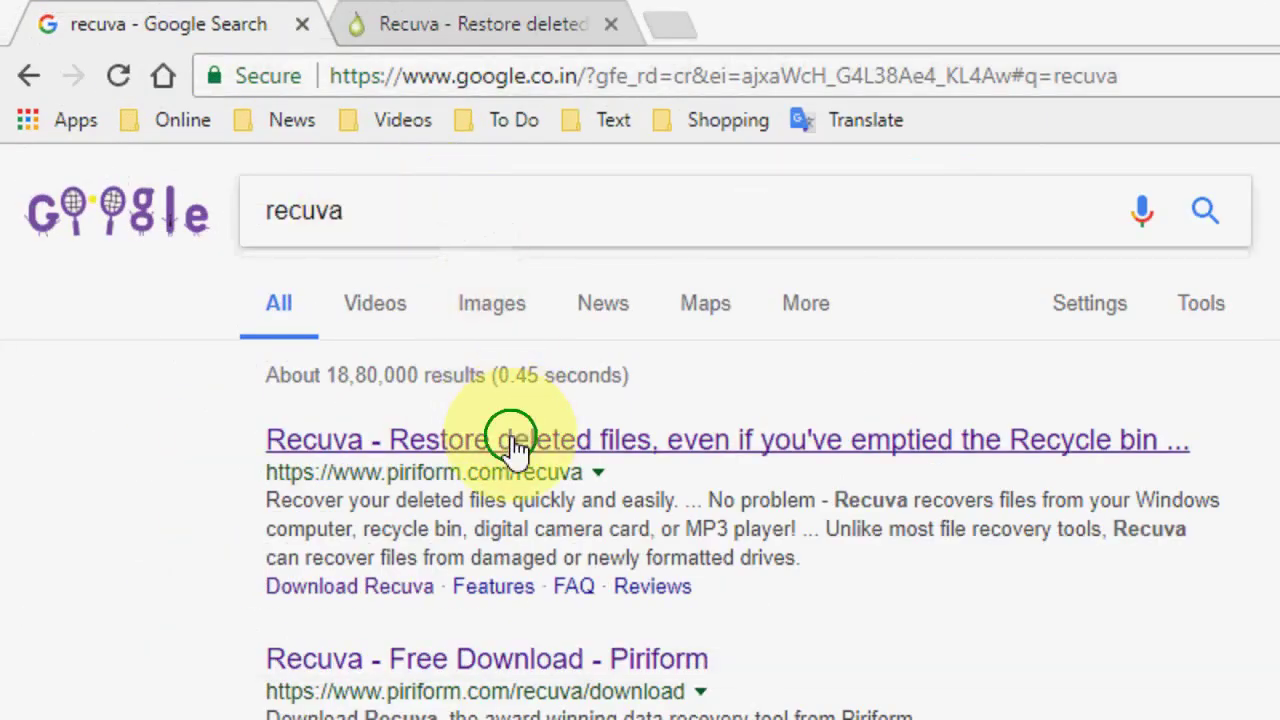
{"action": "right_click", "coordinate": [540, 445]}
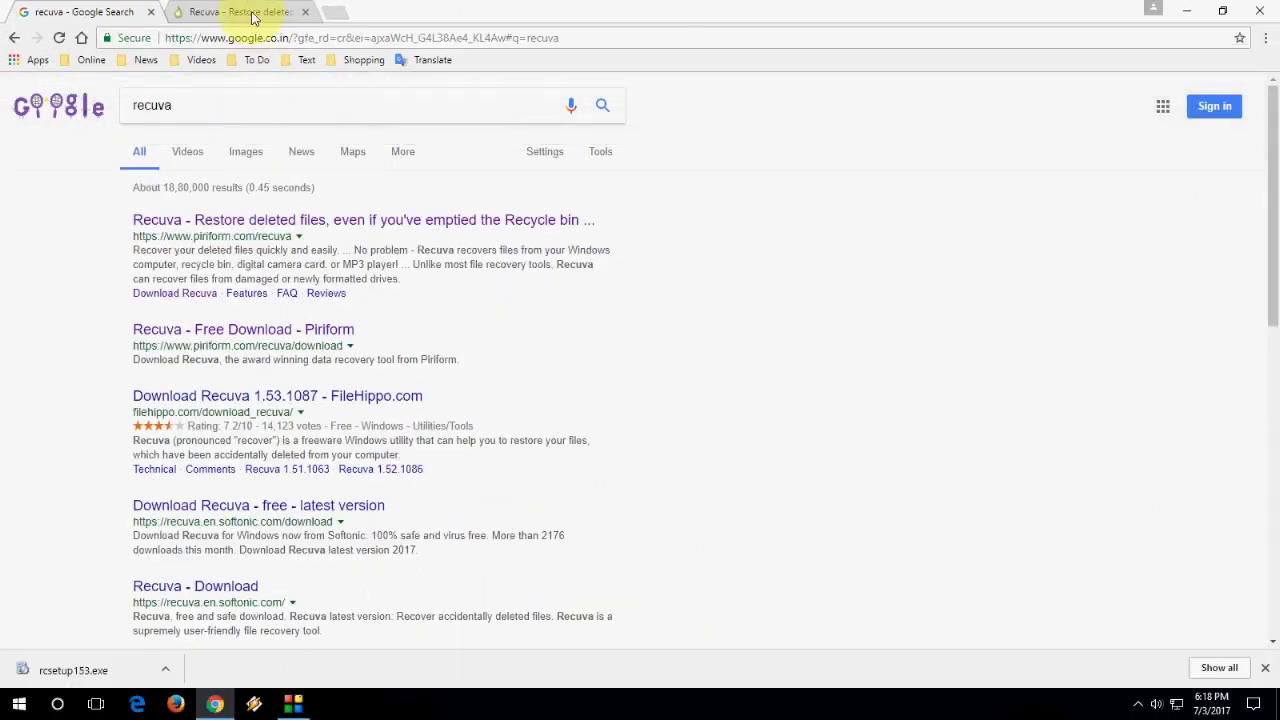
{"action": "left_click", "coordinate": [245, 12]}
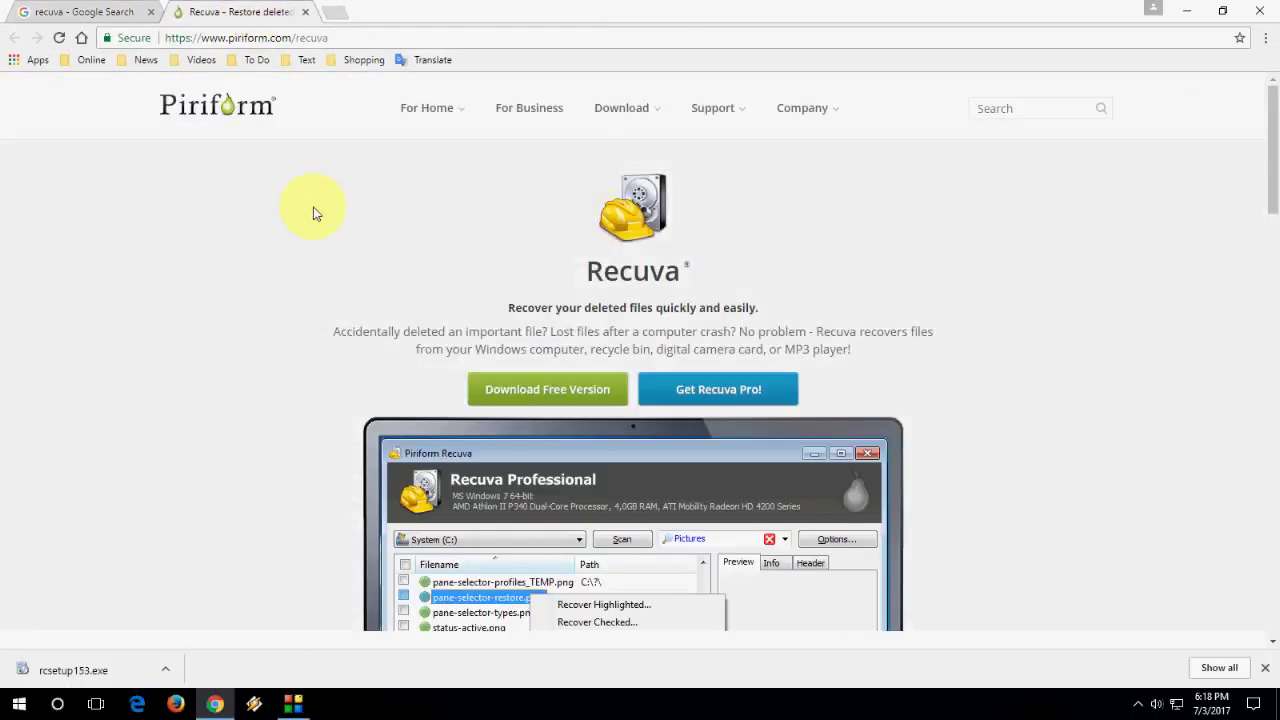
{"action": "scroll", "coordinate": [313, 213], "scroll_direction": "down", "scroll_amount": 2}
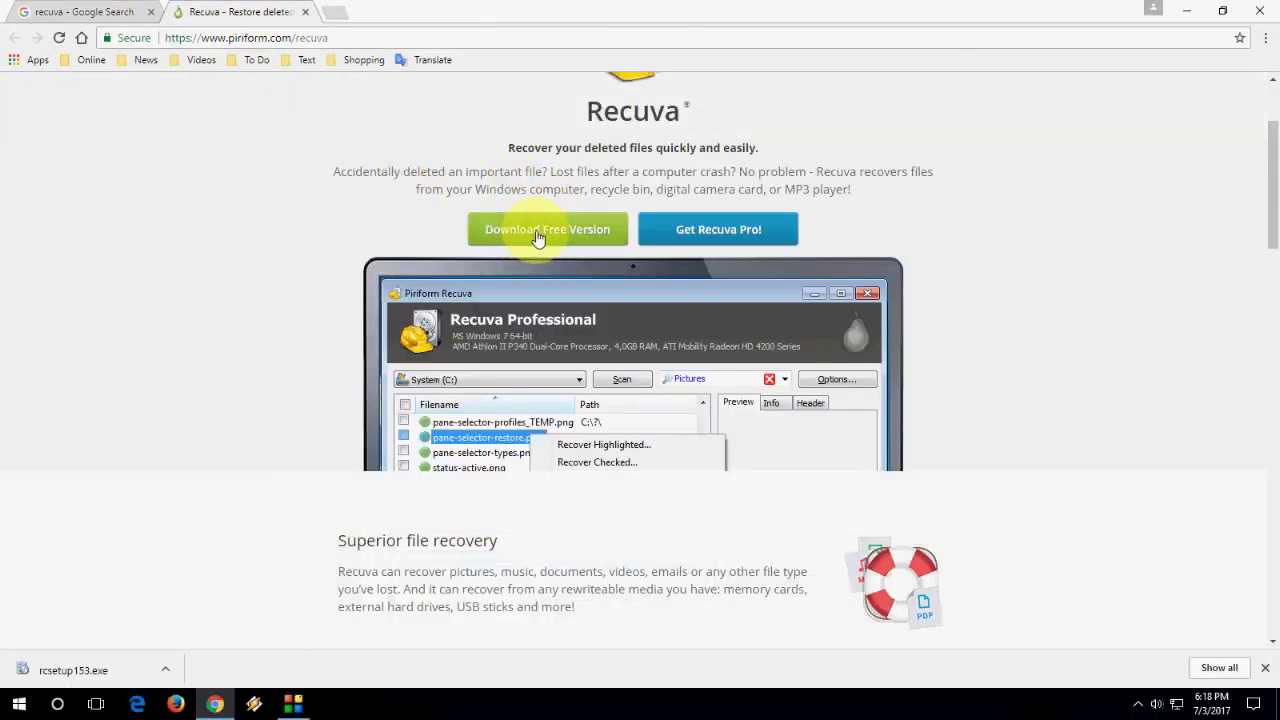
{"action": "left_click", "coordinate": [537, 234]}
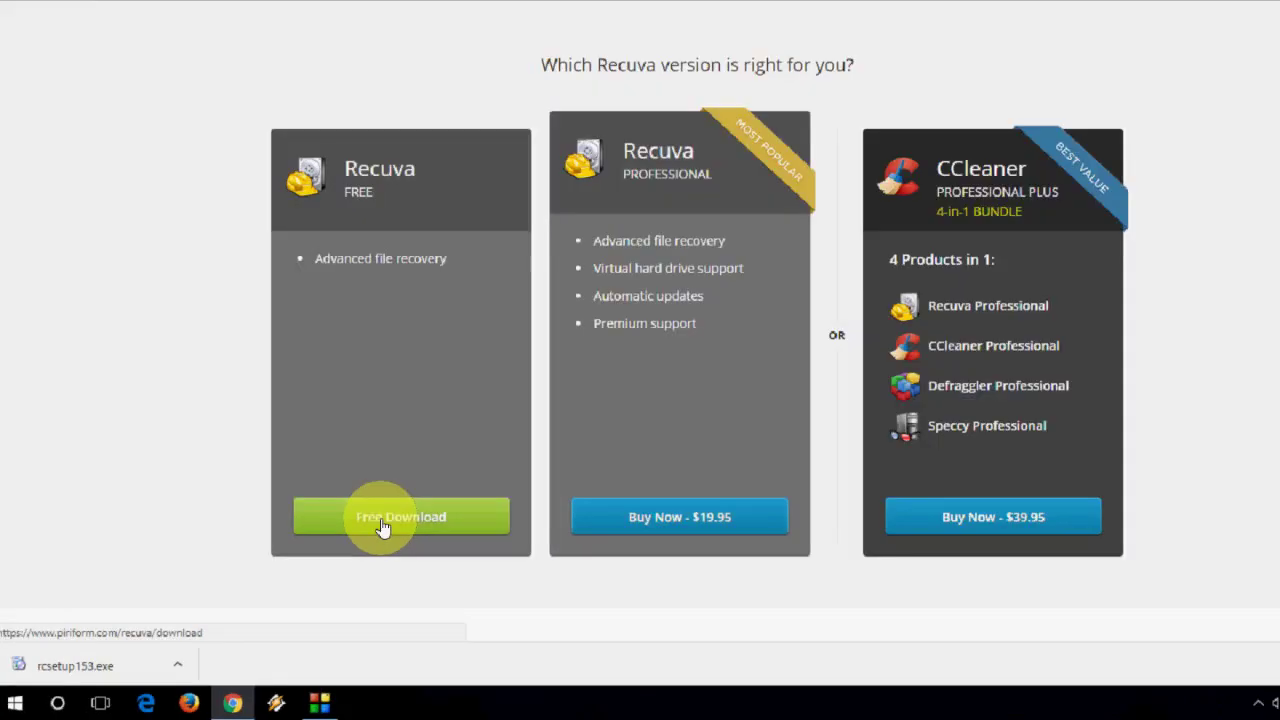
Download free Recuva from Piriform.com and move the rcsetup153 icon to mid-desktop
{"action": "left_click", "coordinate": [348, 540]}
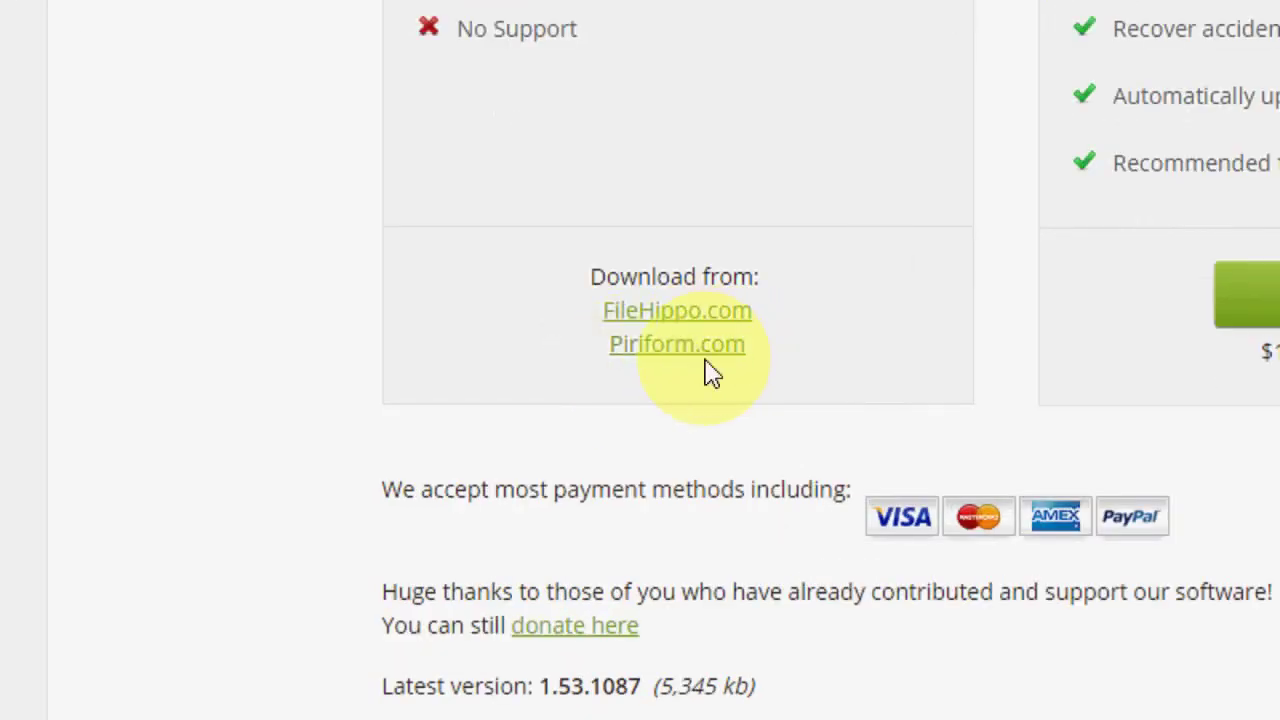
{"action": "left_click", "coordinate": [692, 348]}
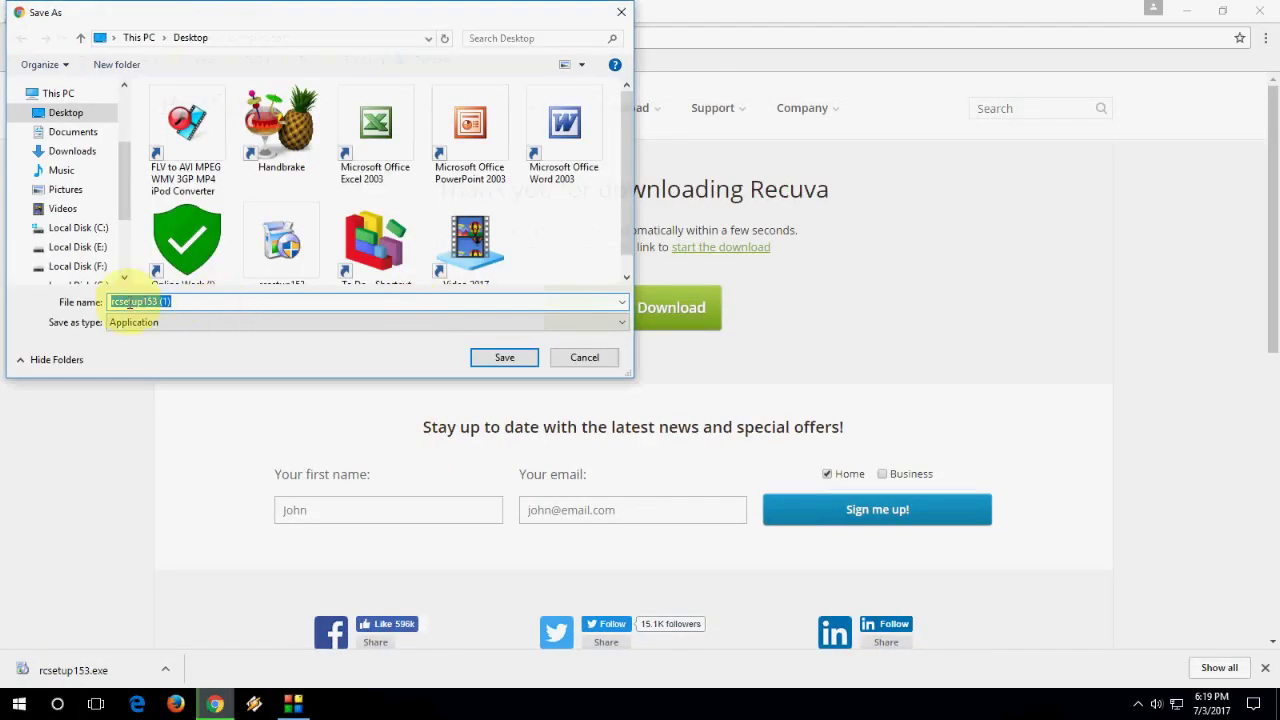
{"action": "left_click", "coordinate": [584, 357]}
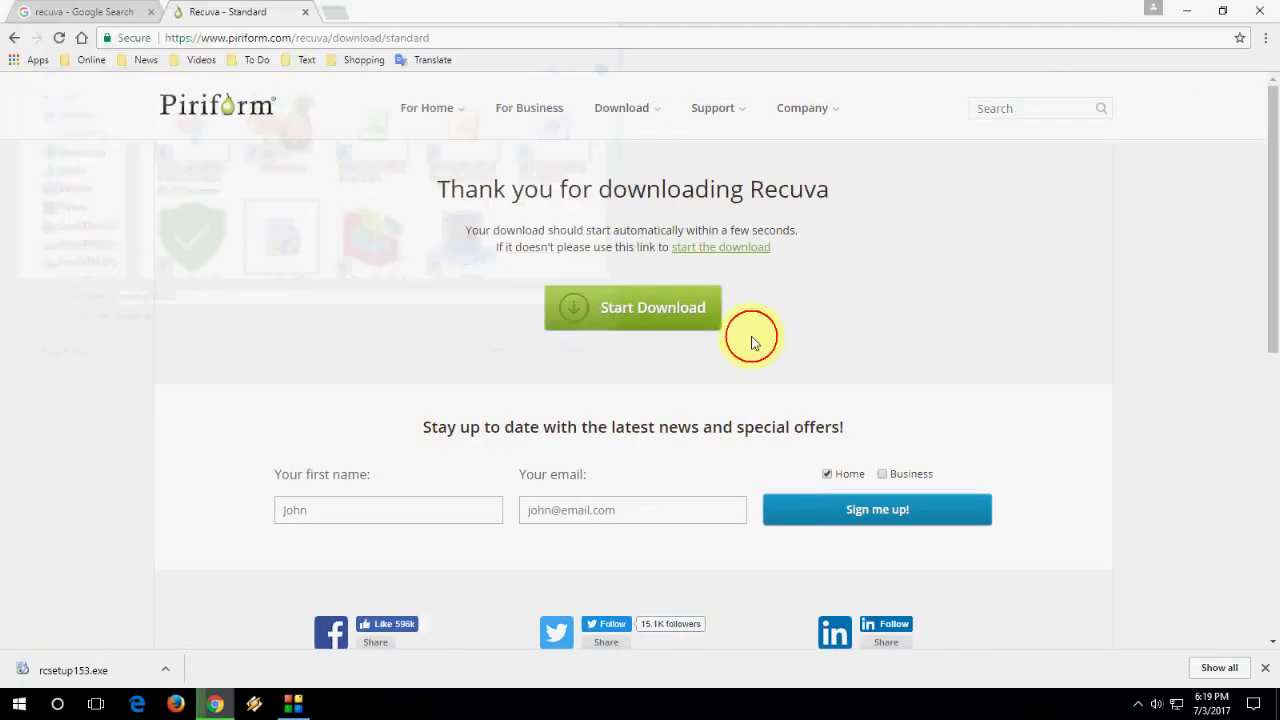
{"action": "left_click", "coordinate": [1187, 10]}
{"action": "mouse_move", "coordinate": [100, 470]}
{"action": "left_mouse_down"}
{"action": "mouse_move", "coordinate": [390, 296]}
{"action": "mouse_move", "coordinate": [405, 300]}
{"action": "left_mouse_up"}
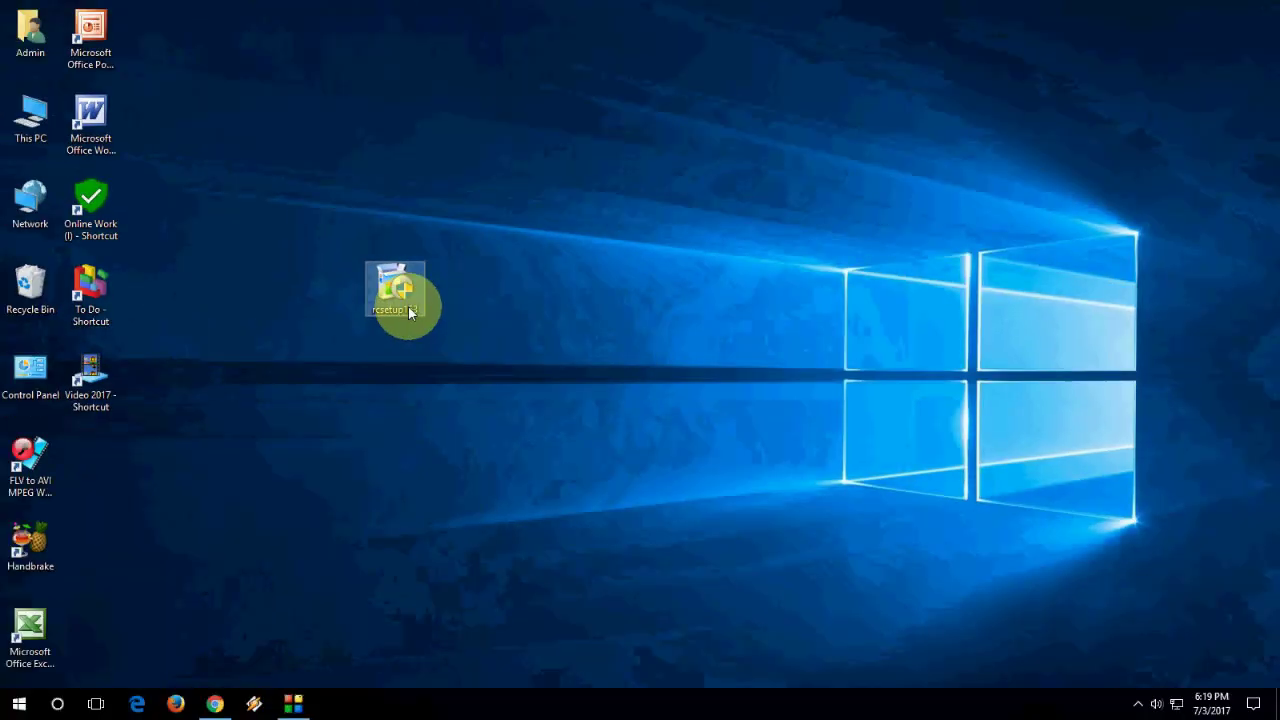
Install Recuva v1.53 from rcsetup153, then close the setup and release-notes windows
{"action": "left_click", "coordinate": [600, 288]}
{"action": "left_click", "coordinate": [637, 355]}
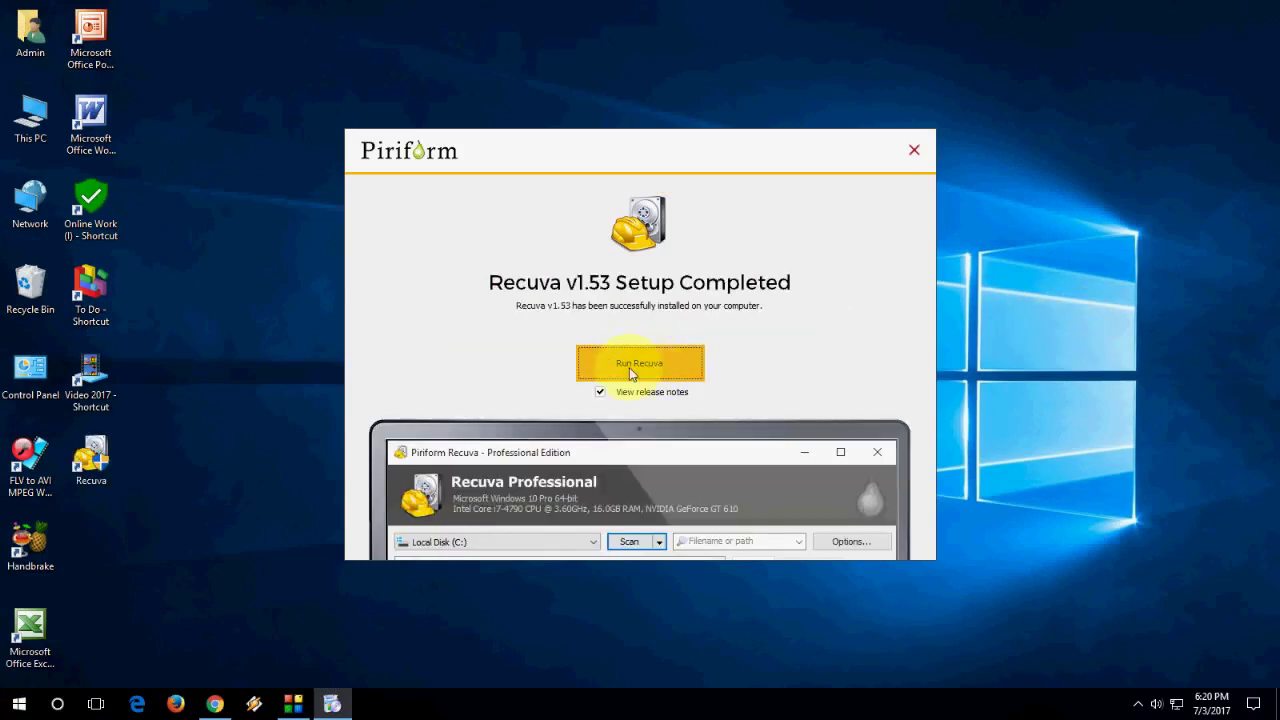
{"action": "left_click", "coordinate": [629, 367]}
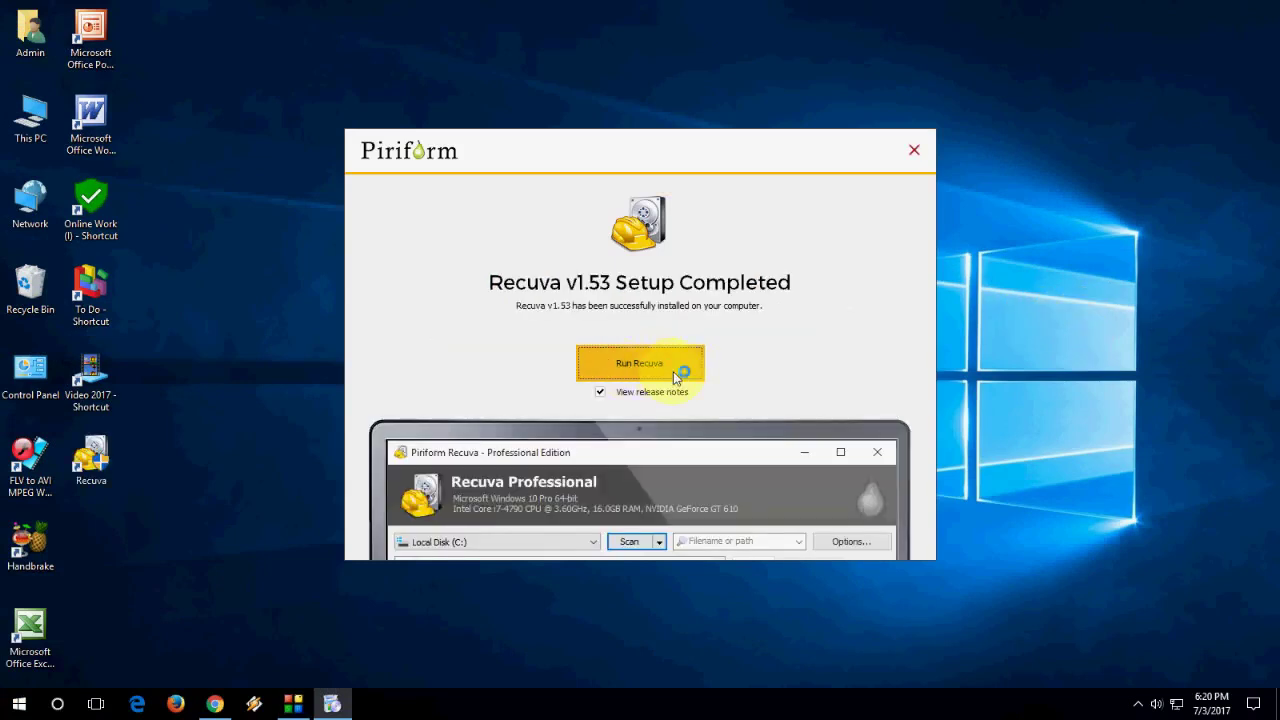
{"action": "left_click", "coordinate": [914, 151]}
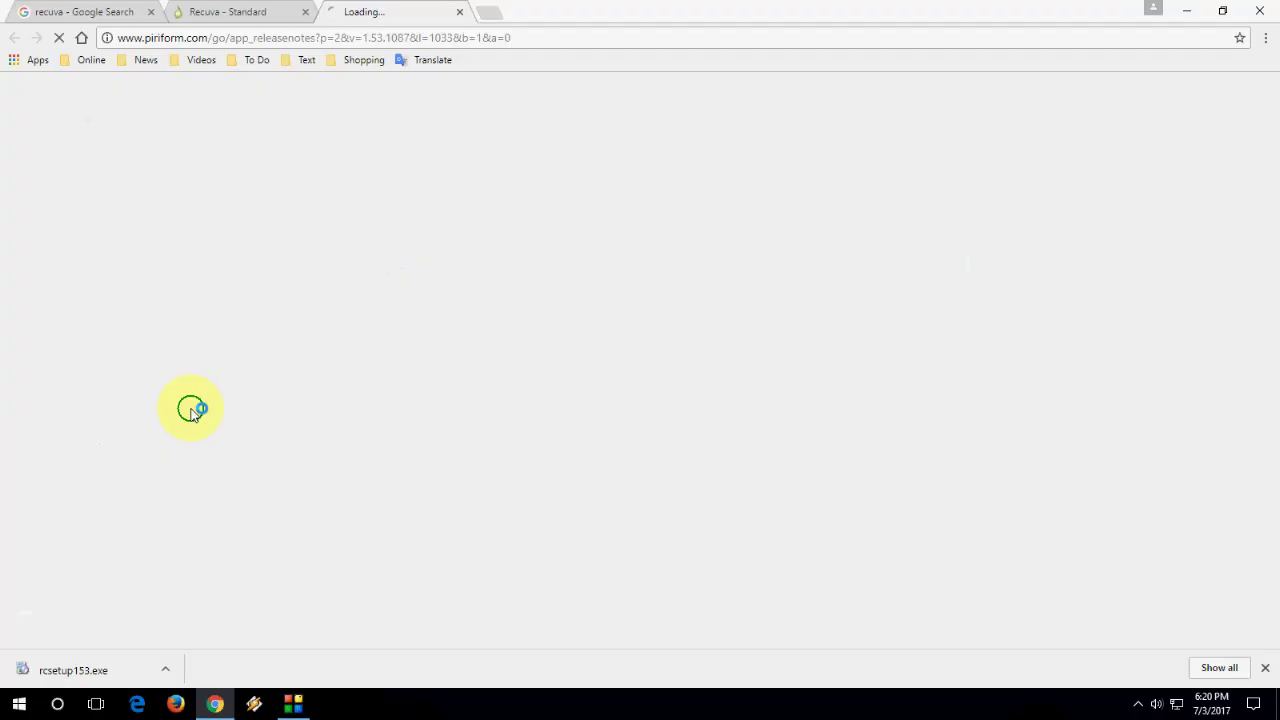
{"action": "right_click", "coordinate": [191, 408]}
{"action": "left_click", "coordinate": [1186, 10]}
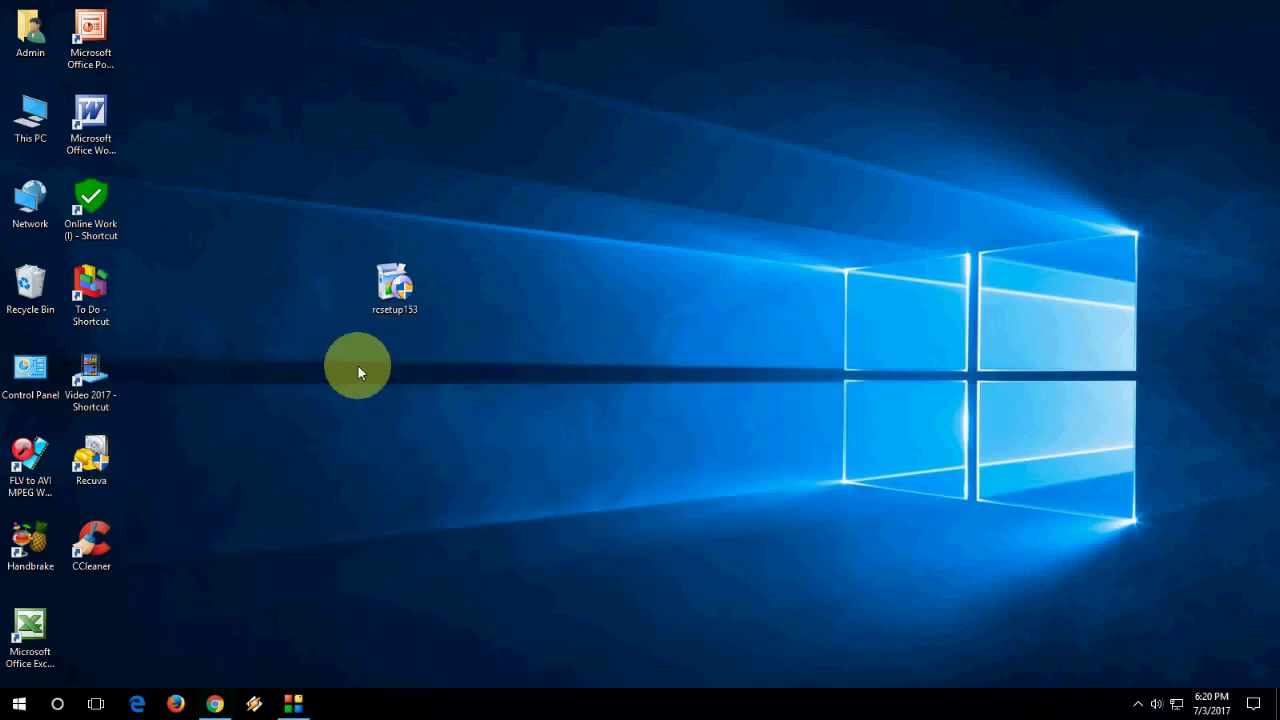
{"action": "left_click", "coordinate": [106, 455]}
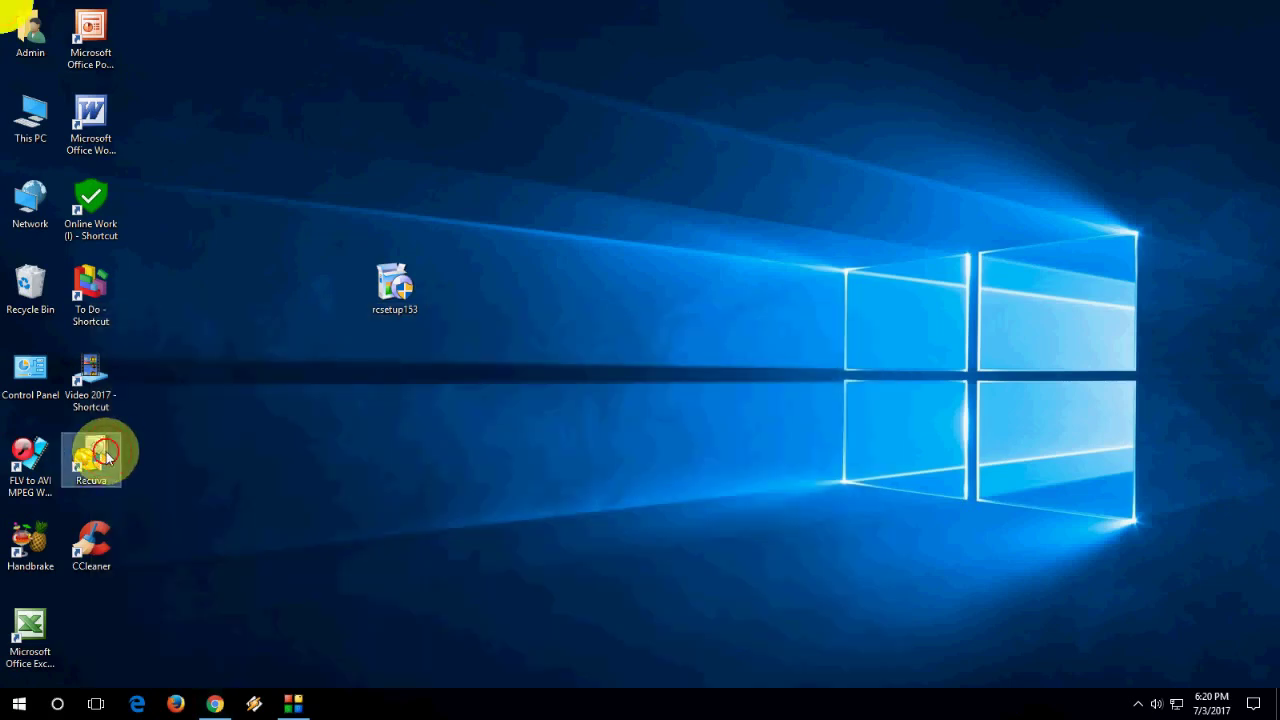
Launch Recuva and advance the wizard past Welcome with All Files kept as the file type
{"action": "double_click", "coordinate": [106, 455]}
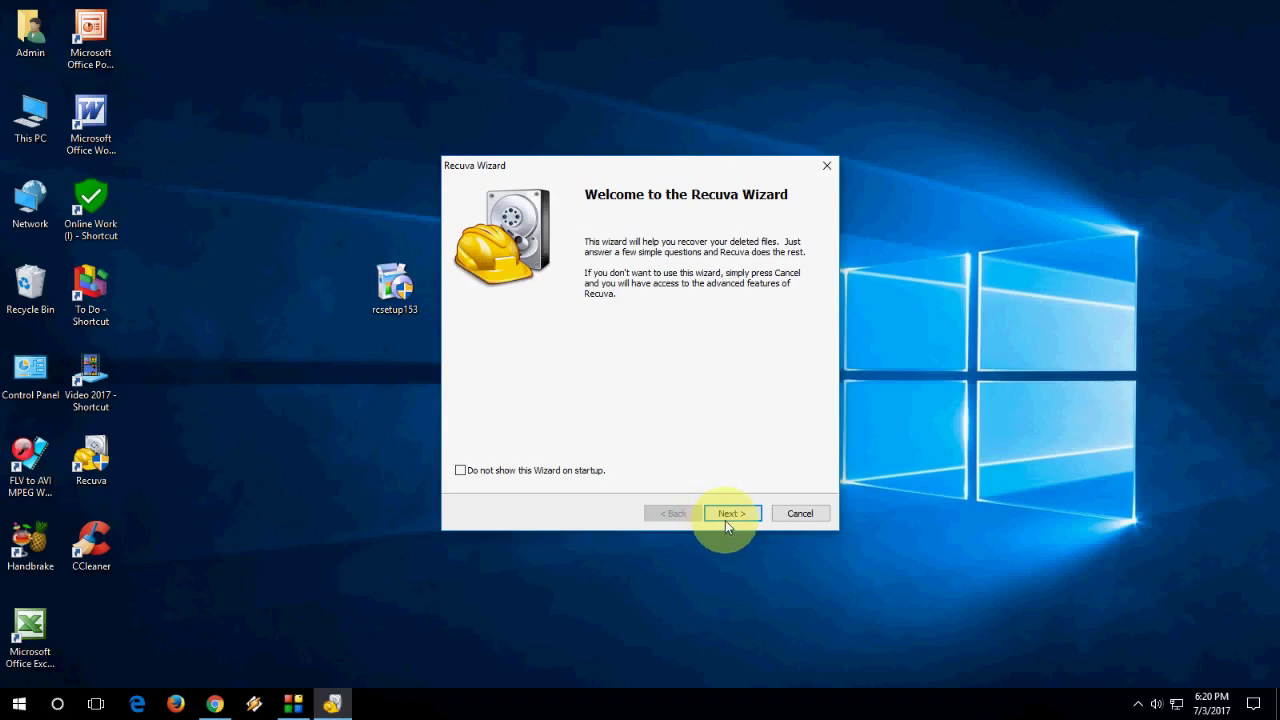
{"action": "left_click", "coordinate": [726, 516]}
{"action": "left_click_drag", "start_coordinate": [542, 162], "coordinate": [438, 121]}
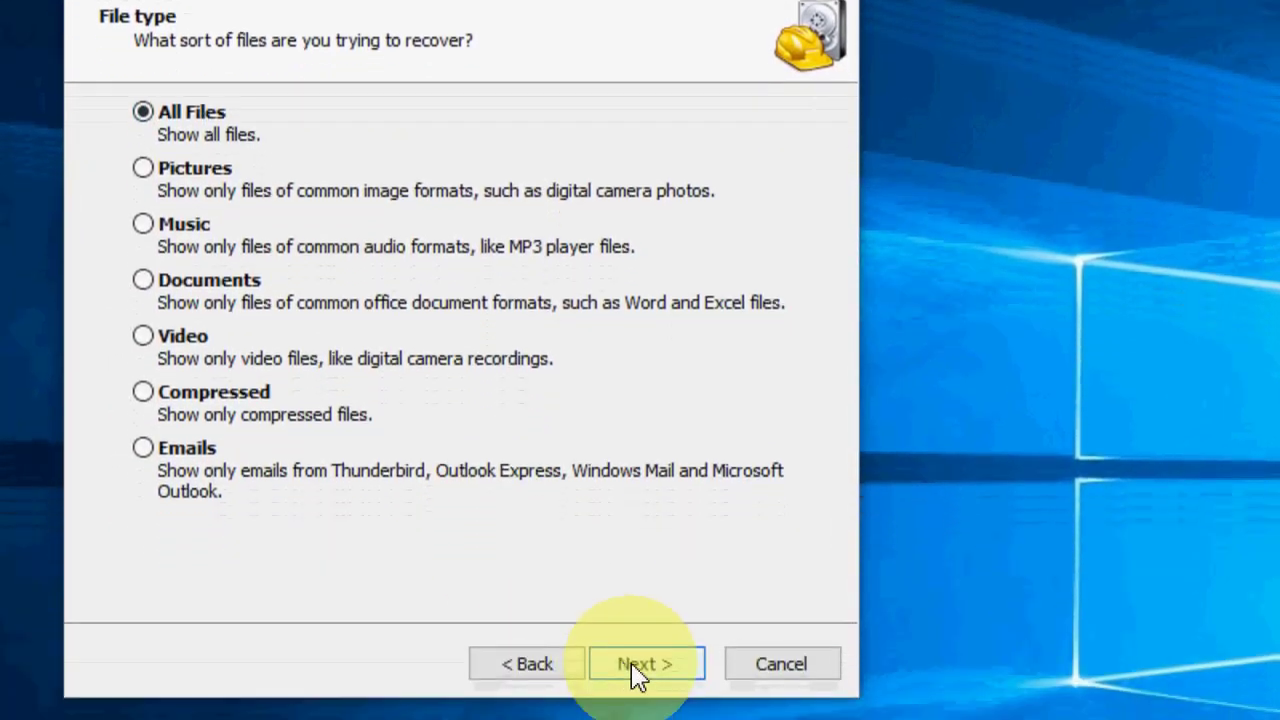
{"action": "left_click", "coordinate": [637, 675]}
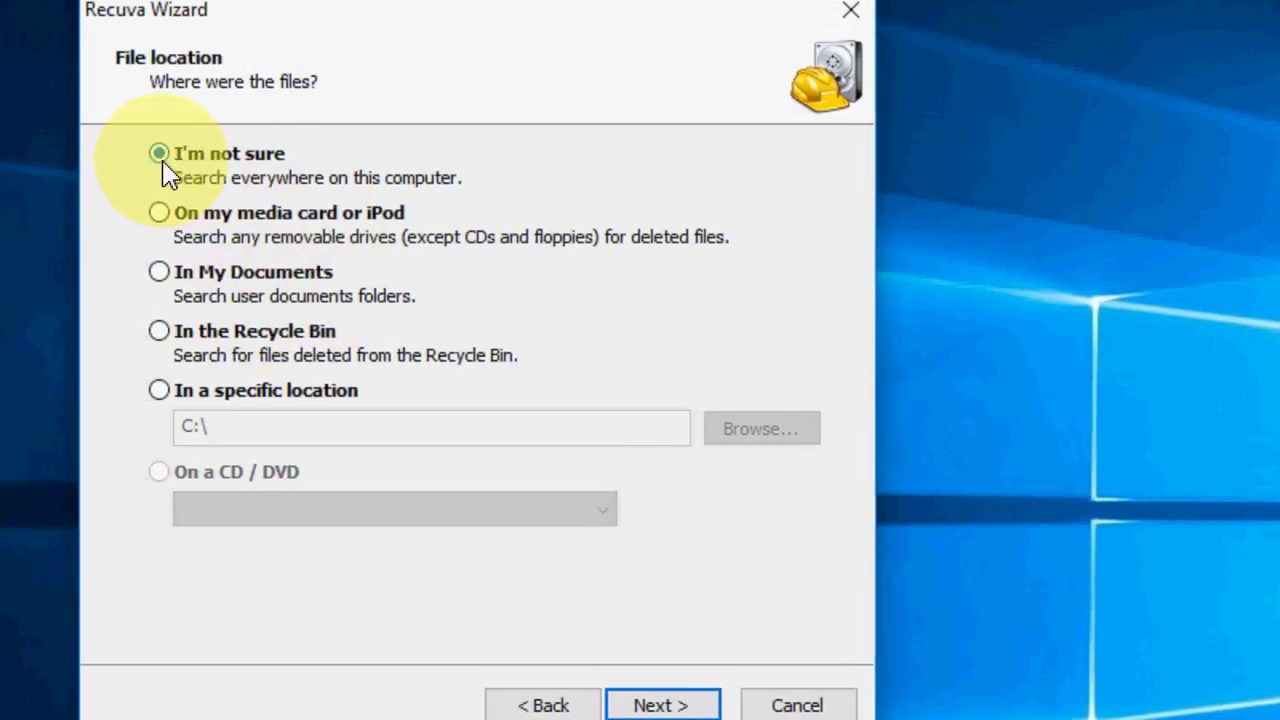
Set the wizard's specific search location to USB Drive (J:) and advance to the ready page
{"action": "left_click", "coordinate": [214, 404]}
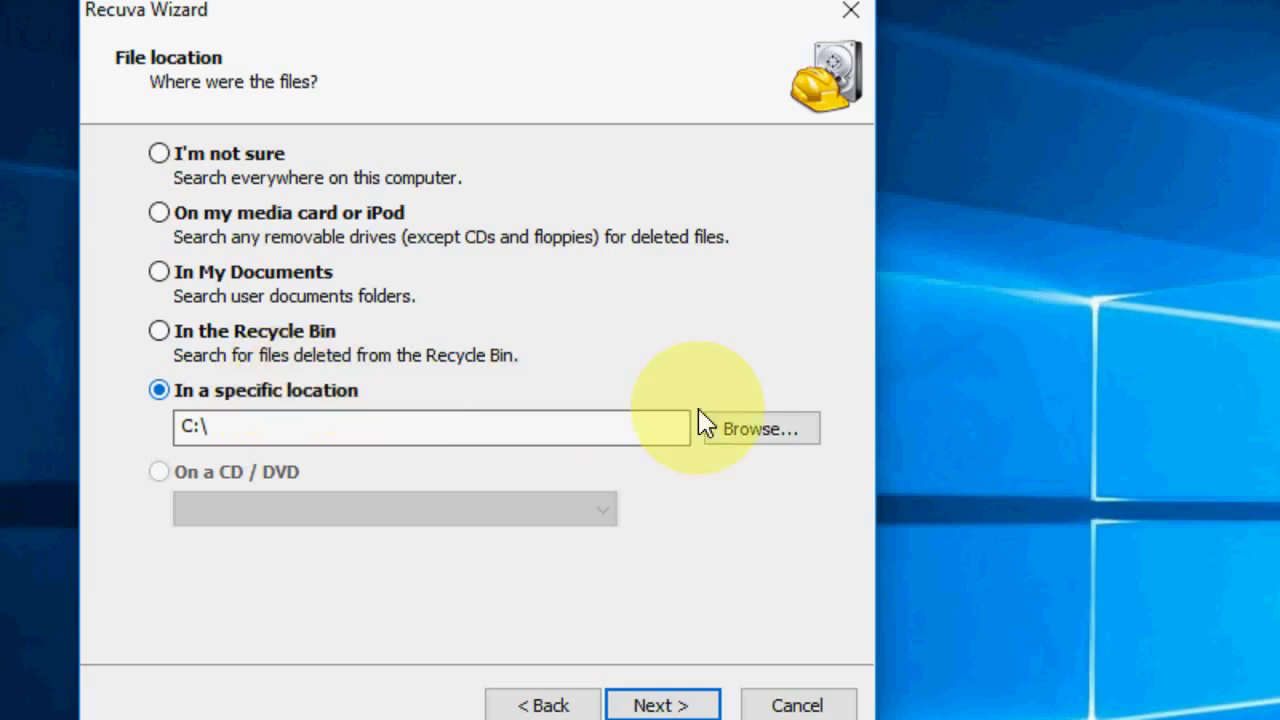
{"action": "left_click", "coordinate": [785, 445]}
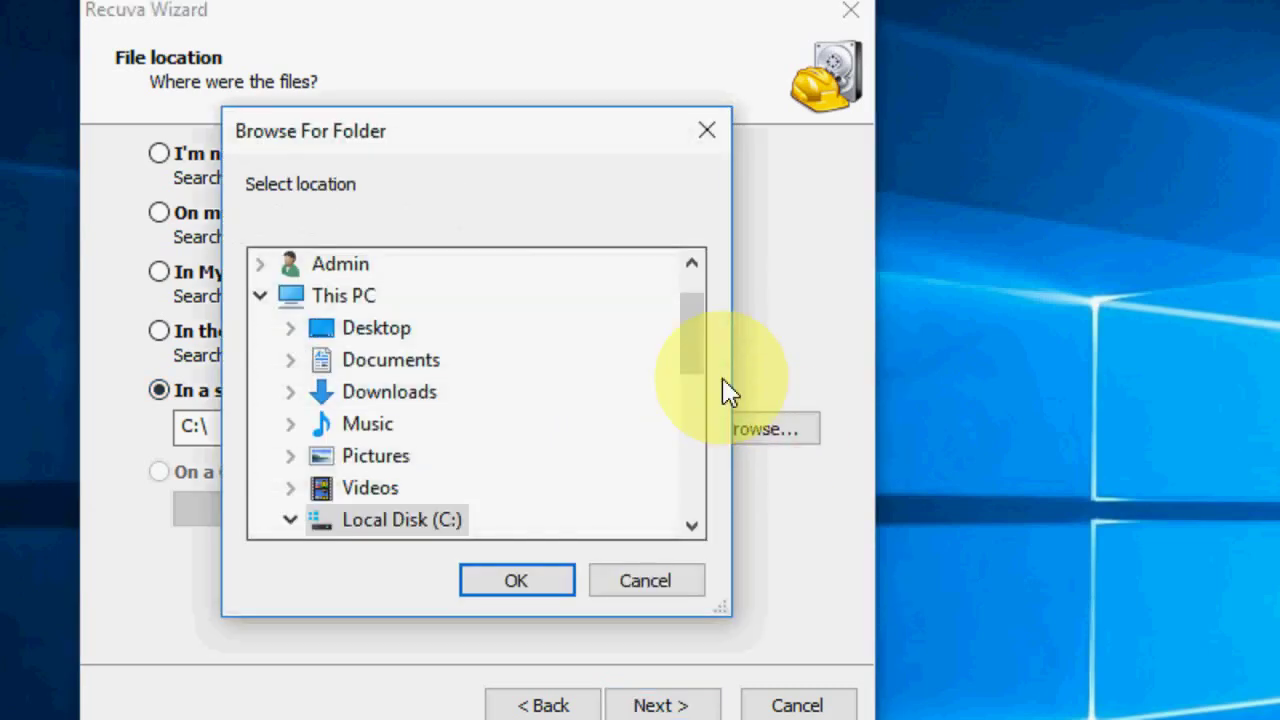
{"action": "left_click_drag", "start_coordinate": [691, 377], "coordinate": [695, 470]}
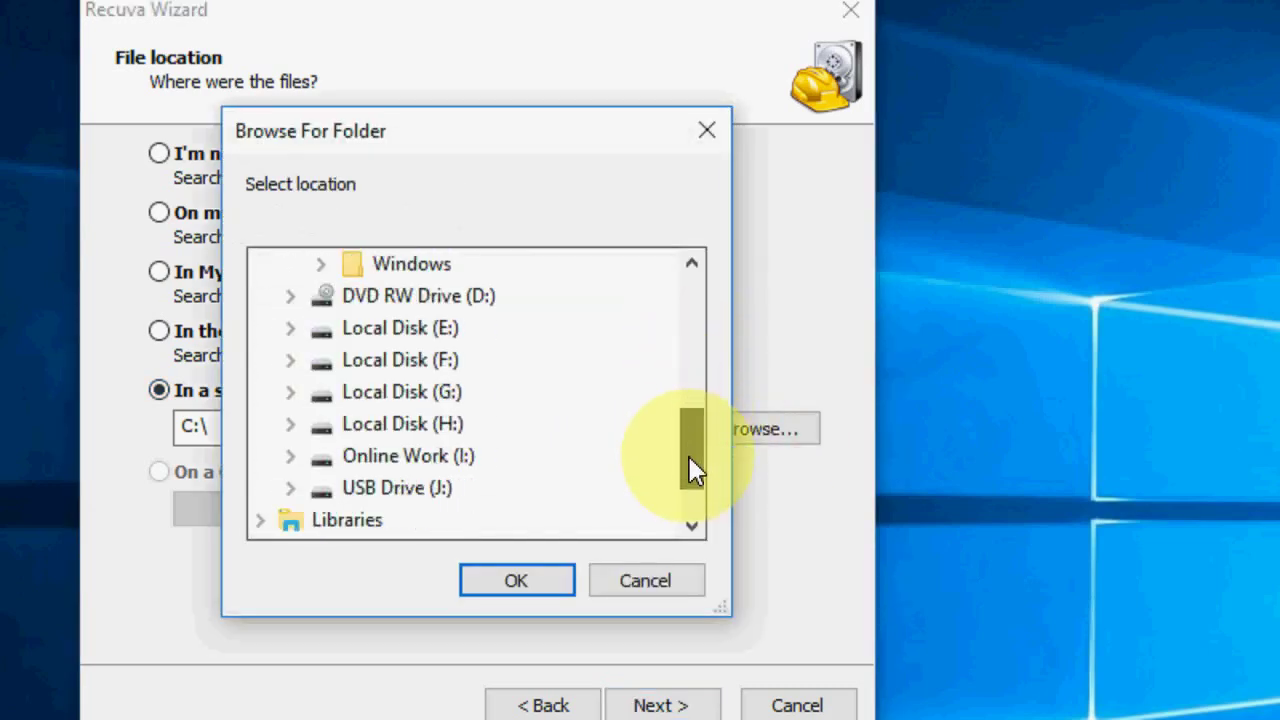
{"action": "left_click", "coordinate": [425, 494]}
{"action": "left_click", "coordinate": [527, 580]}
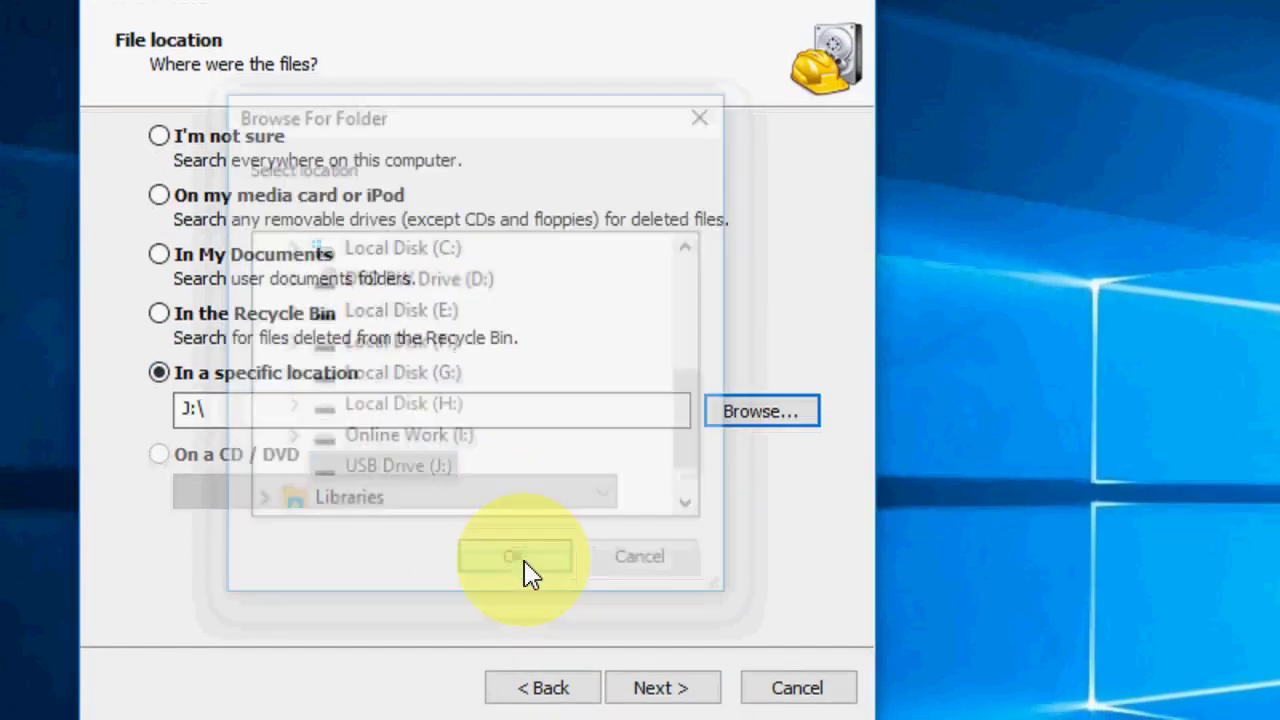
{"action": "left_click", "coordinate": [678, 628]}
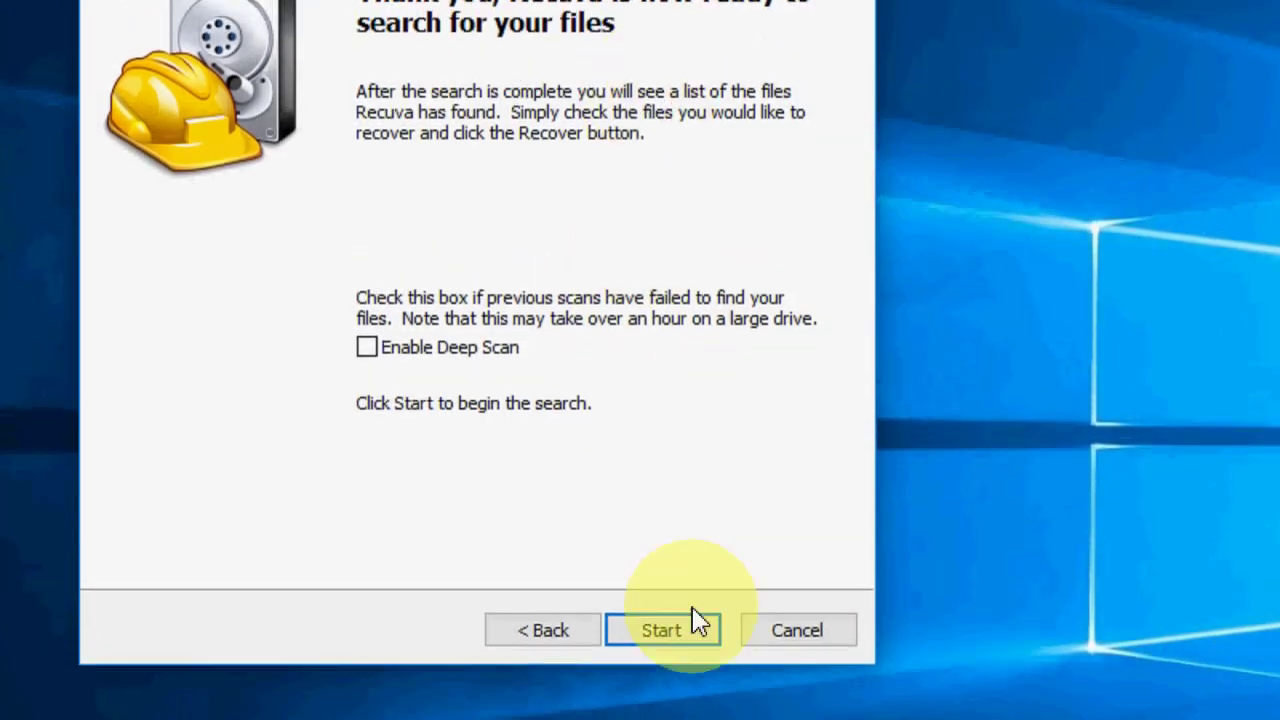
Scan J: and accept the Deep Scan rerun, ending with 64 files found
{"action": "left_click", "coordinate": [668, 598]}
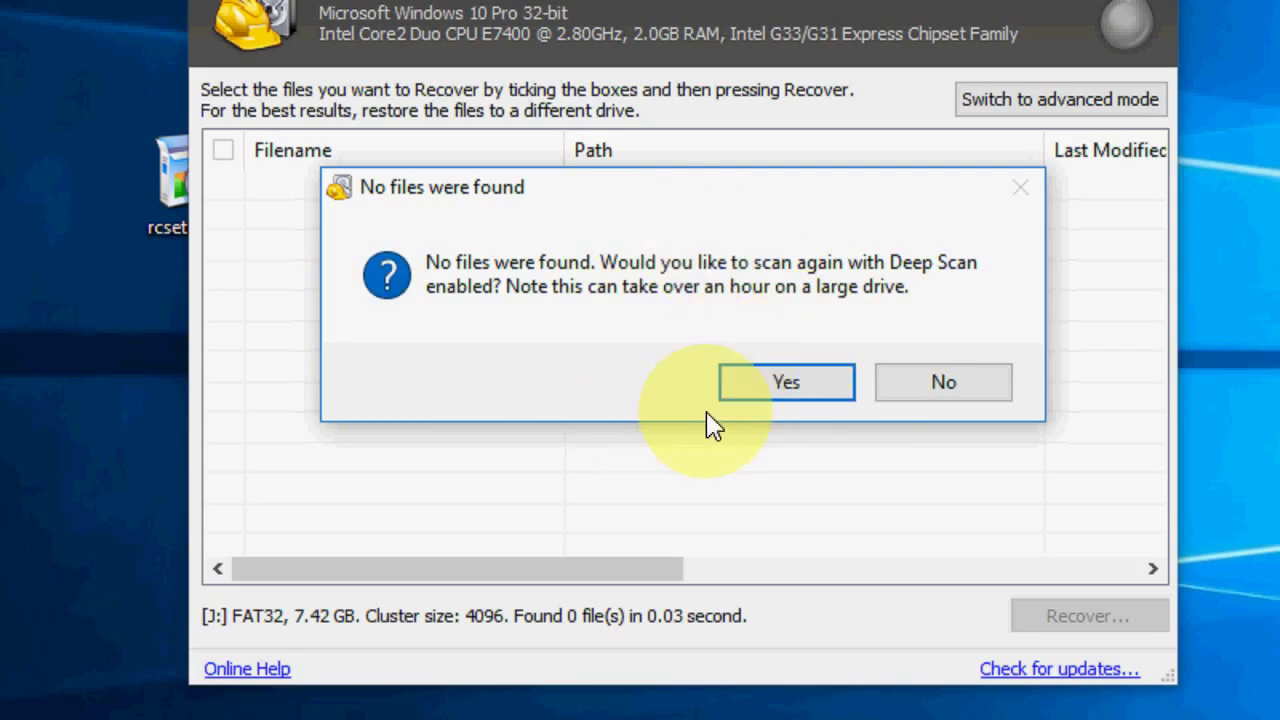
{"action": "left_click", "coordinate": [783, 386]}
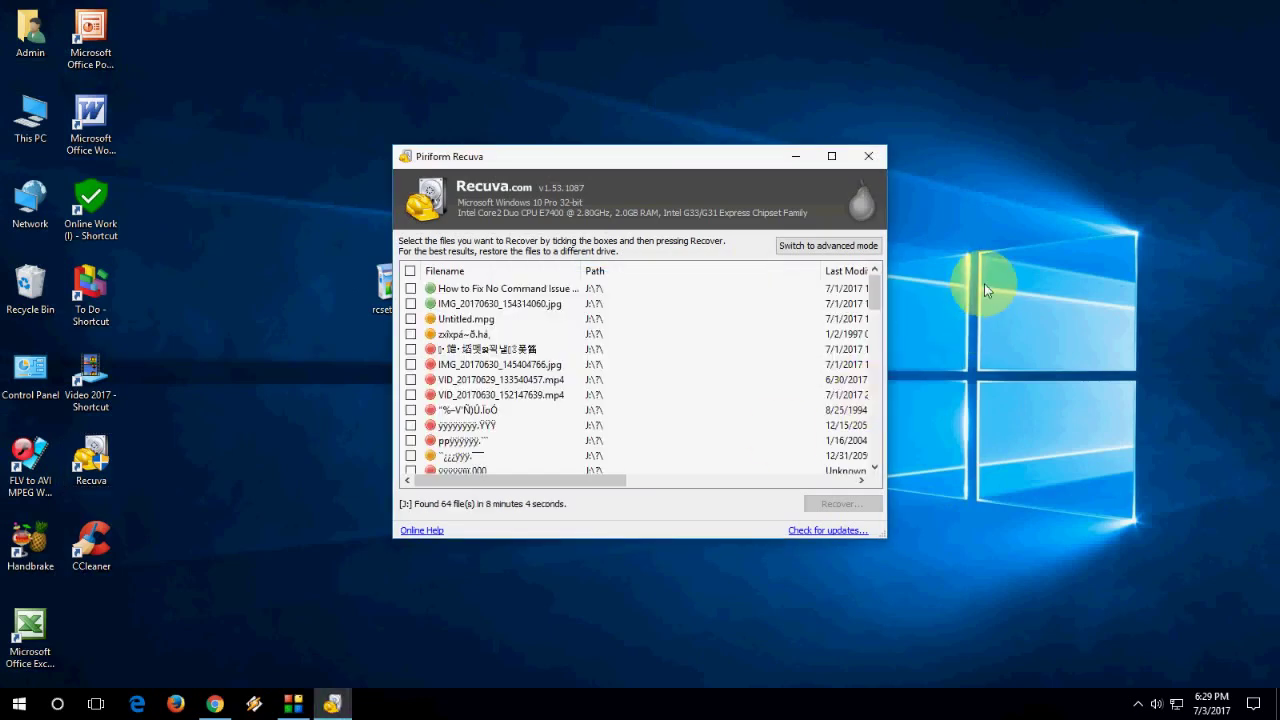
{"action": "left_click", "coordinate": [985, 290]}
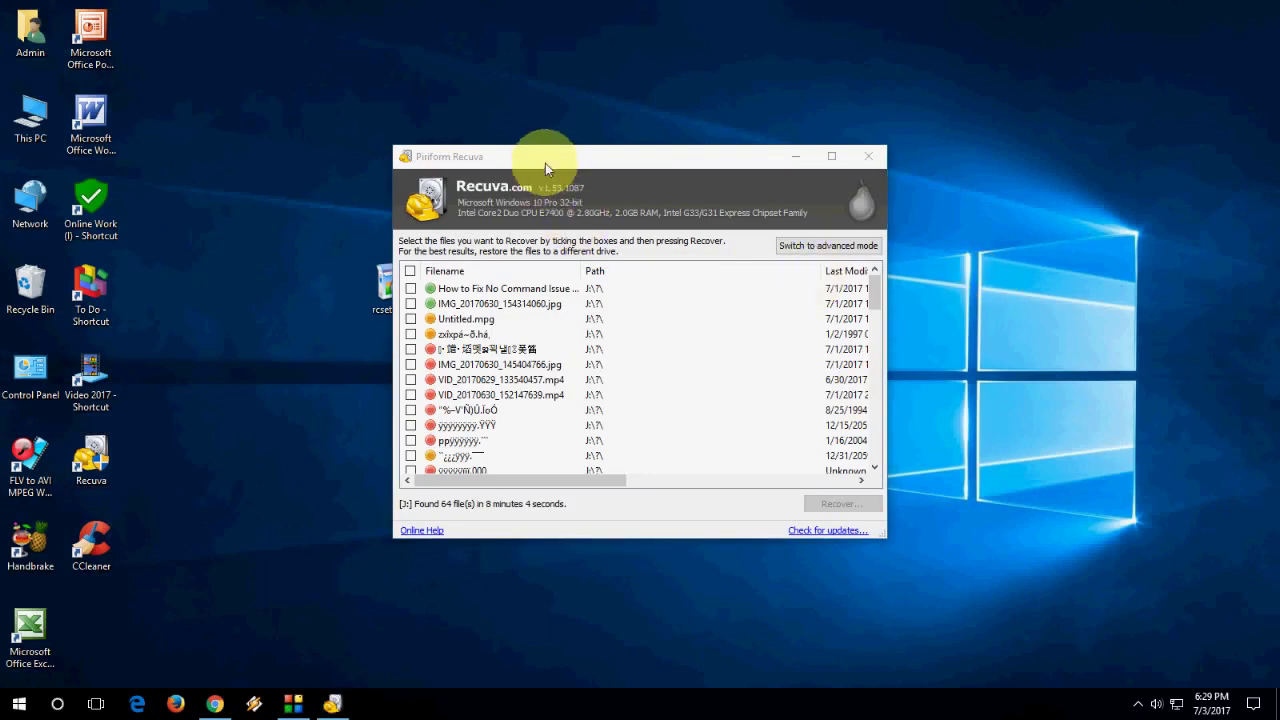
Move the Recuva window up and scroll the results down to [000024].wav
{"action": "left_click_drag", "start_coordinate": [545, 163], "coordinate": [498, 108]}
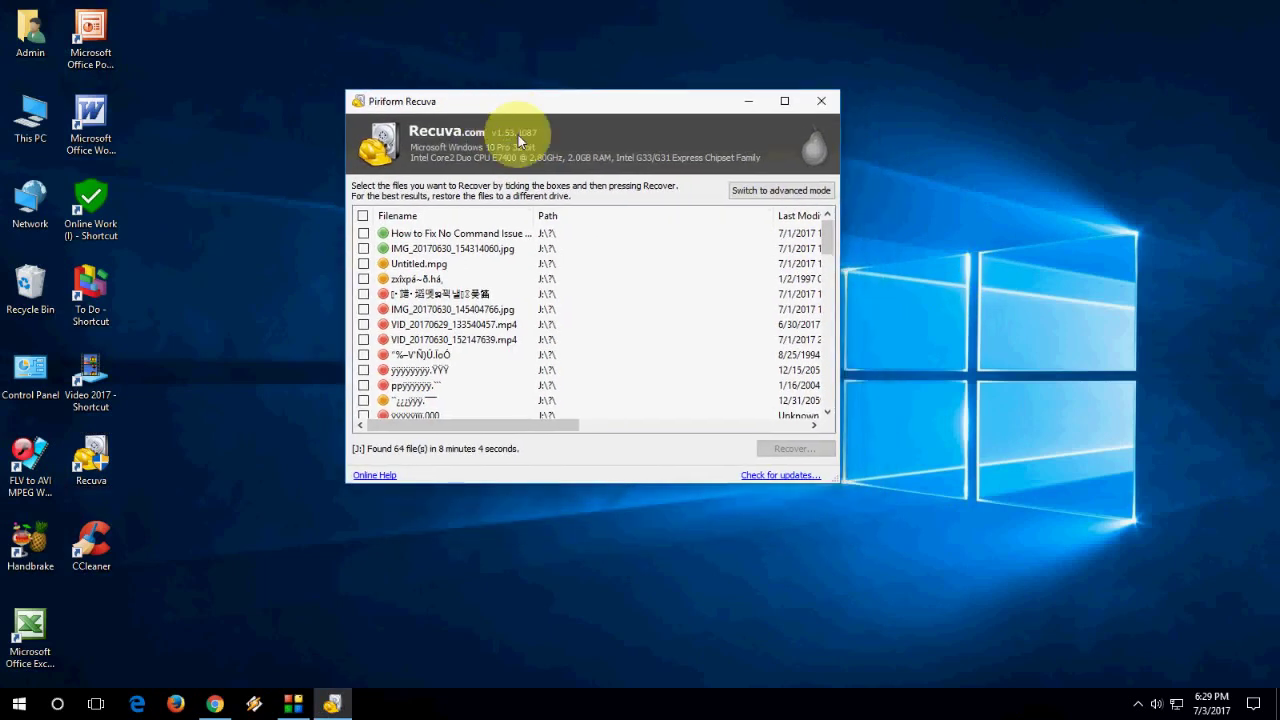
{"action": "scroll", "coordinate": [541, 311], "scroll_direction": "down", "scroll_amount": 3}
{"action": "scroll", "coordinate": [541, 311], "scroll_direction": "down", "scroll_amount": 3}
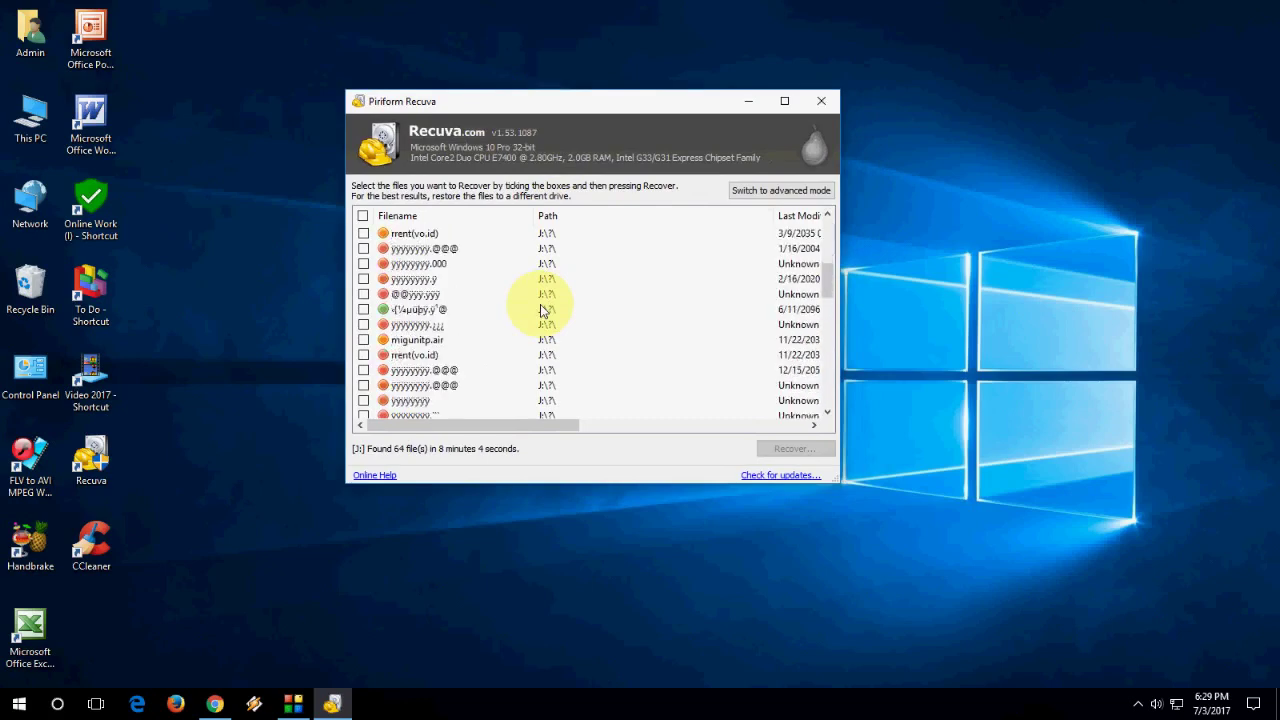
{"action": "scroll", "coordinate": [541, 311], "scroll_direction": "down", "scroll_amount": 3}
{"action": "scroll", "coordinate": [541, 311], "scroll_direction": "down", "scroll_amount": 3}
{"action": "scroll", "coordinate": [541, 311], "scroll_direction": "down", "scroll_amount": 5}
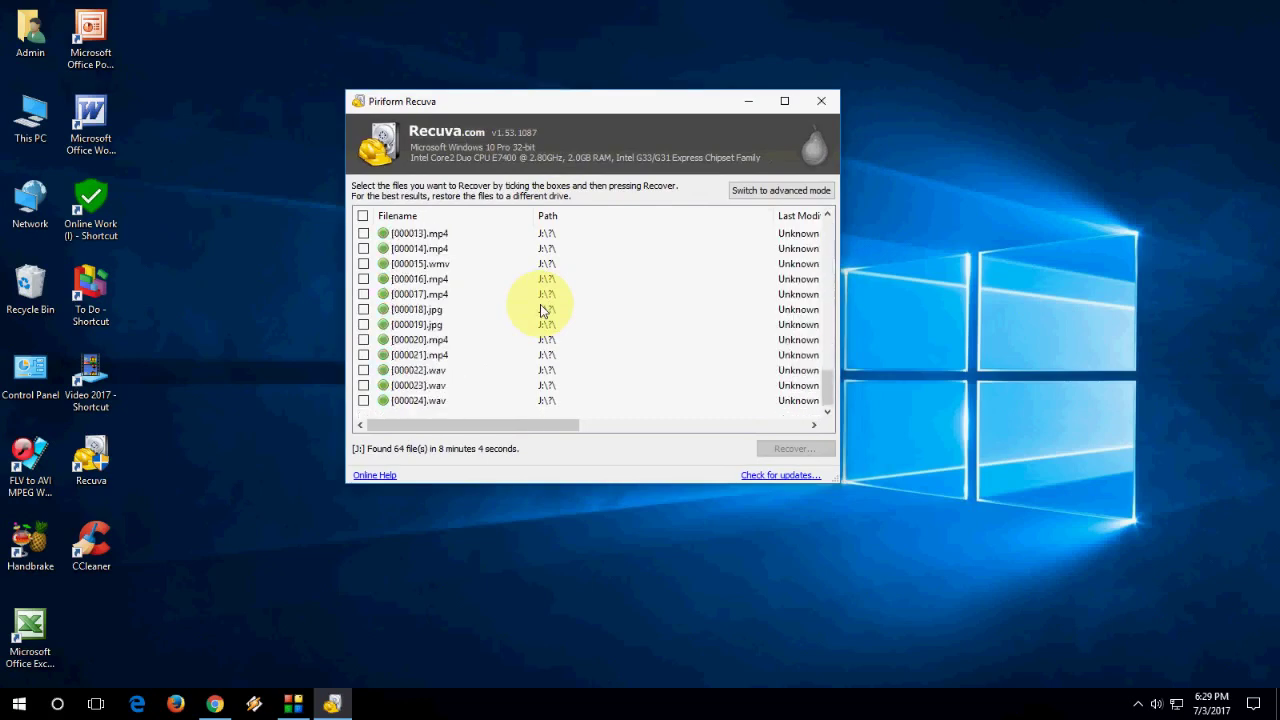
{"action": "scroll", "coordinate": [541, 311], "scroll_direction": "up", "scroll_amount": 9}
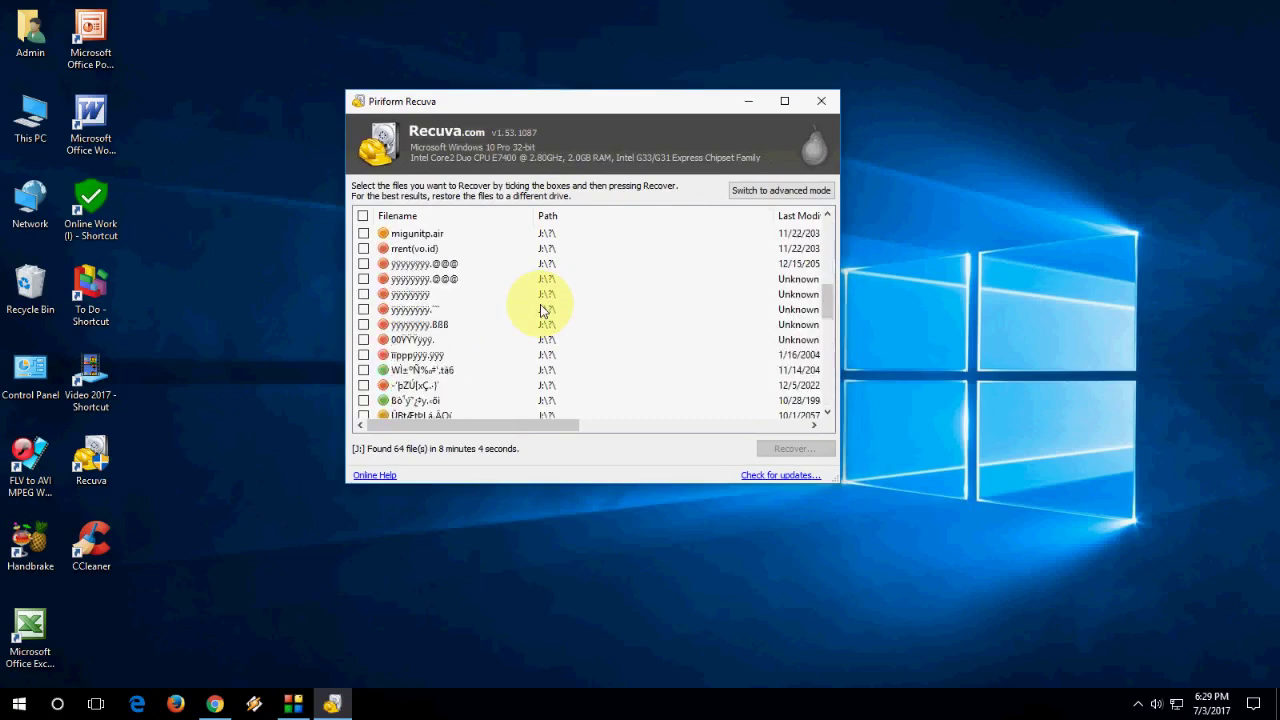
{"action": "scroll", "coordinate": [520, 308], "scroll_direction": "down", "scroll_amount": 2}
{"action": "scroll", "coordinate": [615, 292], "scroll_direction": "down", "scroll_amount": 3}
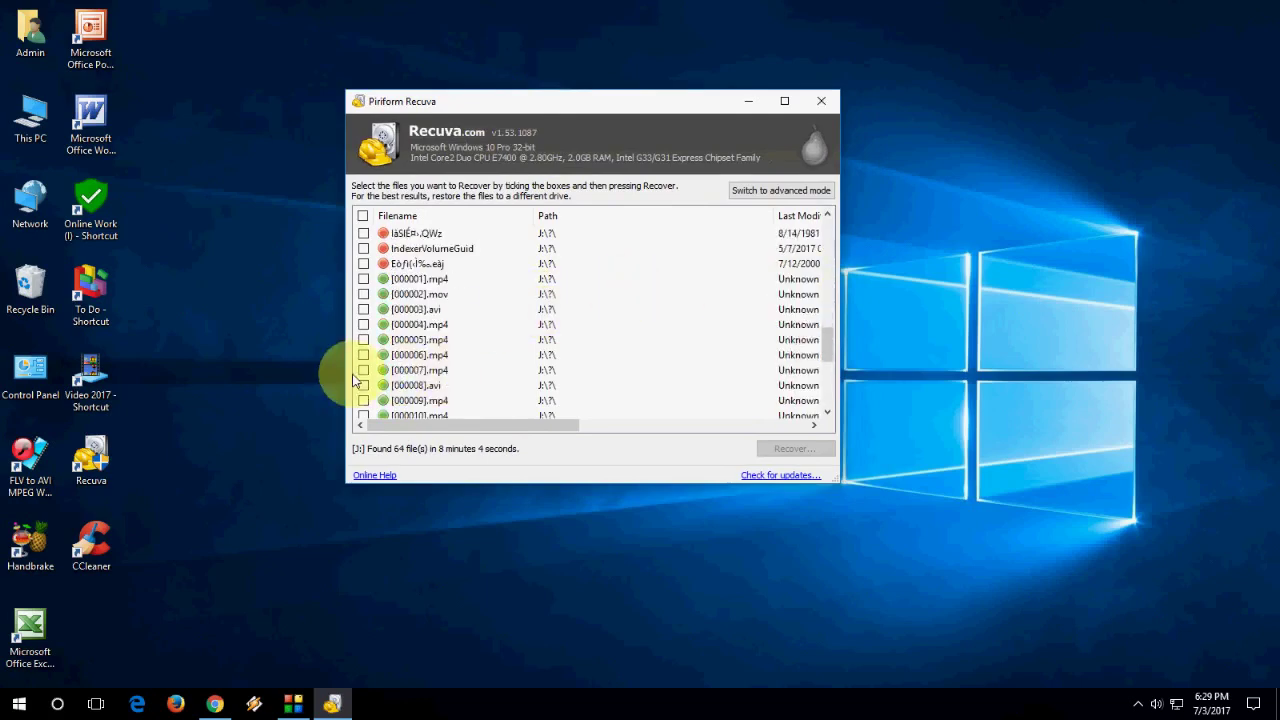
{"action": "left_click", "coordinate": [295, 331]}
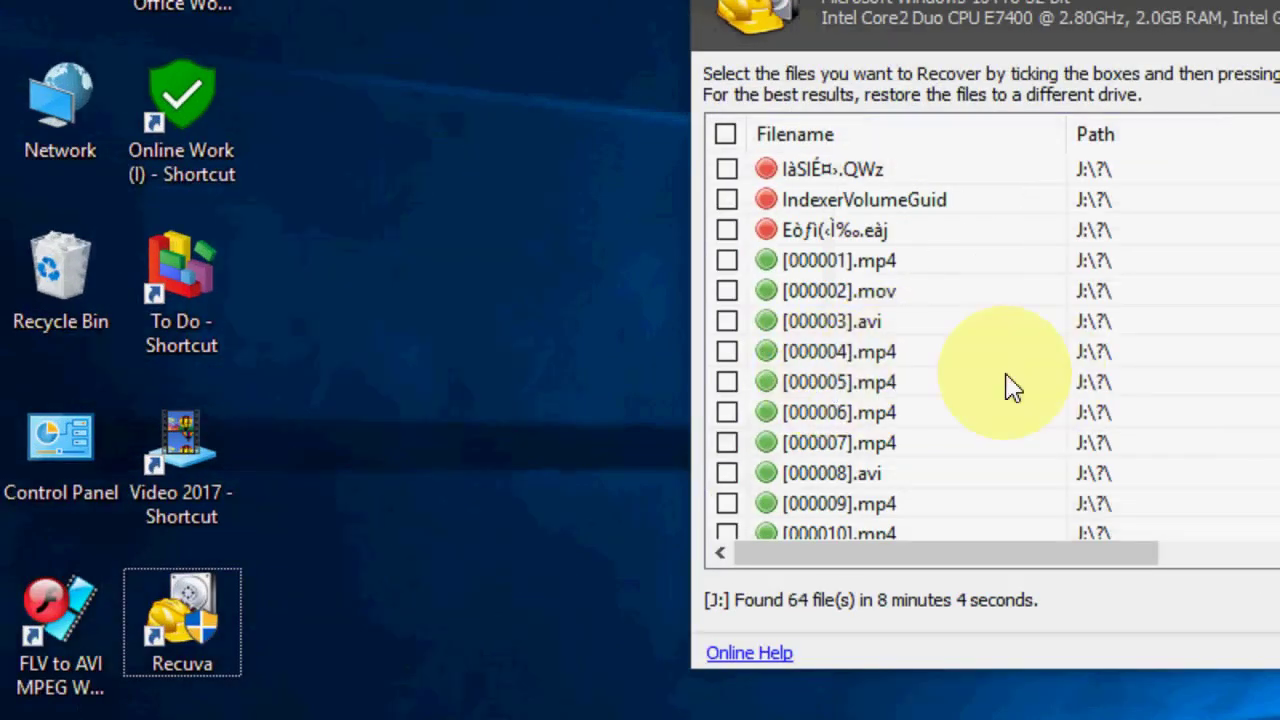
Scroll back to the top of the results, showing the IMG and VID files
{"action": "scroll", "coordinate": [690, 310], "scroll_direction": "up", "scroll_amount": 1}
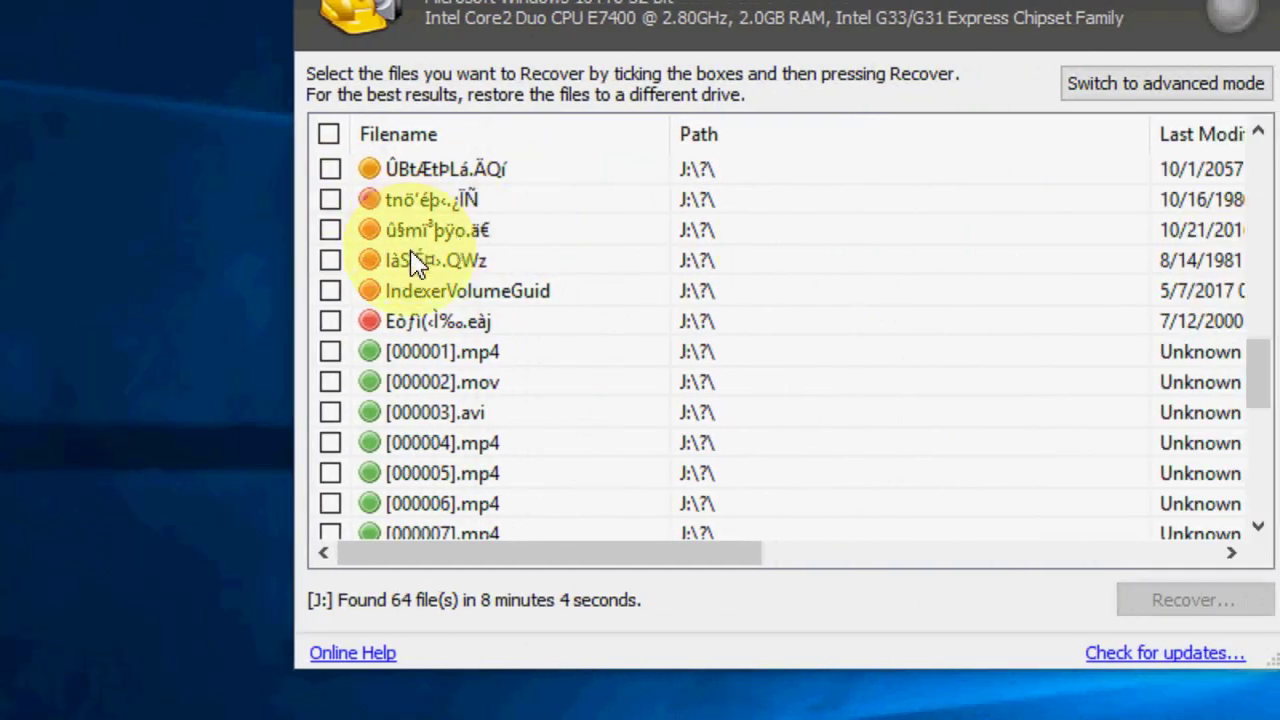
{"action": "scroll", "coordinate": [417, 263], "scroll_direction": "up", "scroll_amount": 1}
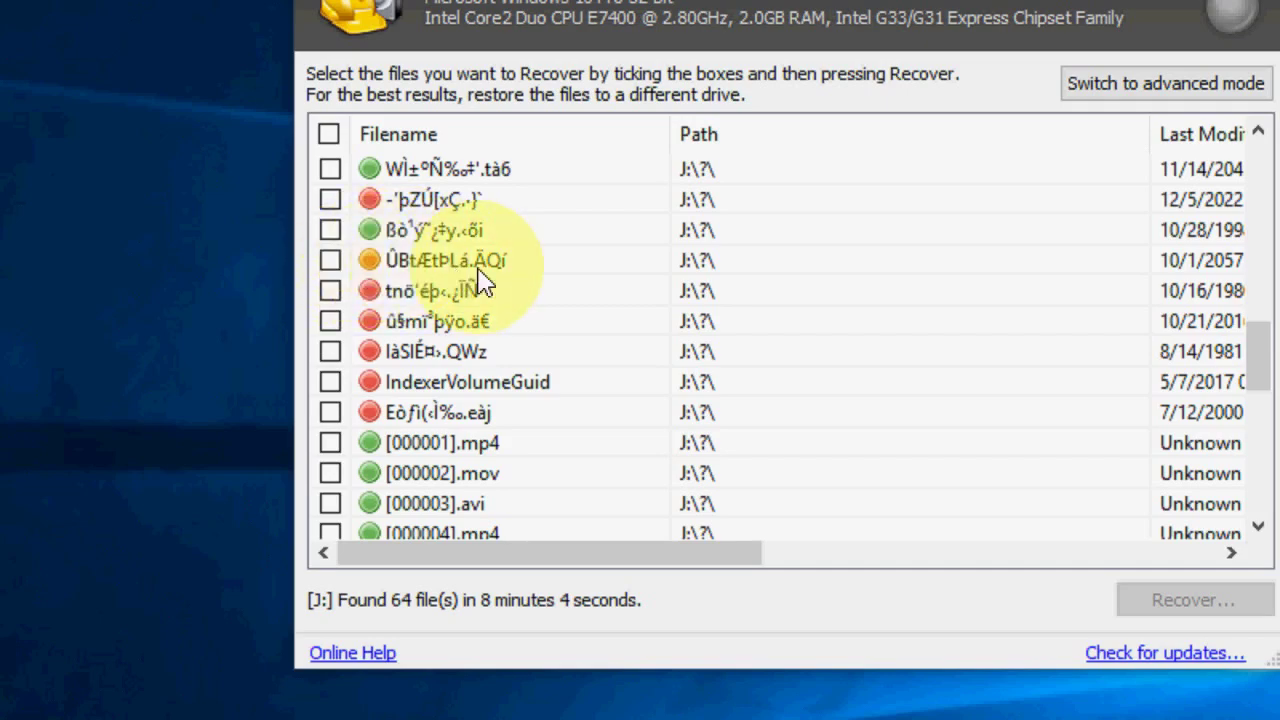
{"action": "scroll", "coordinate": [549, 306], "scroll_direction": "up", "scroll_amount": 2}
{"action": "scroll", "coordinate": [549, 306], "scroll_direction": "up", "scroll_amount": 3}
{"action": "scroll", "coordinate": [549, 306], "scroll_direction": "up", "scroll_amount": 1}
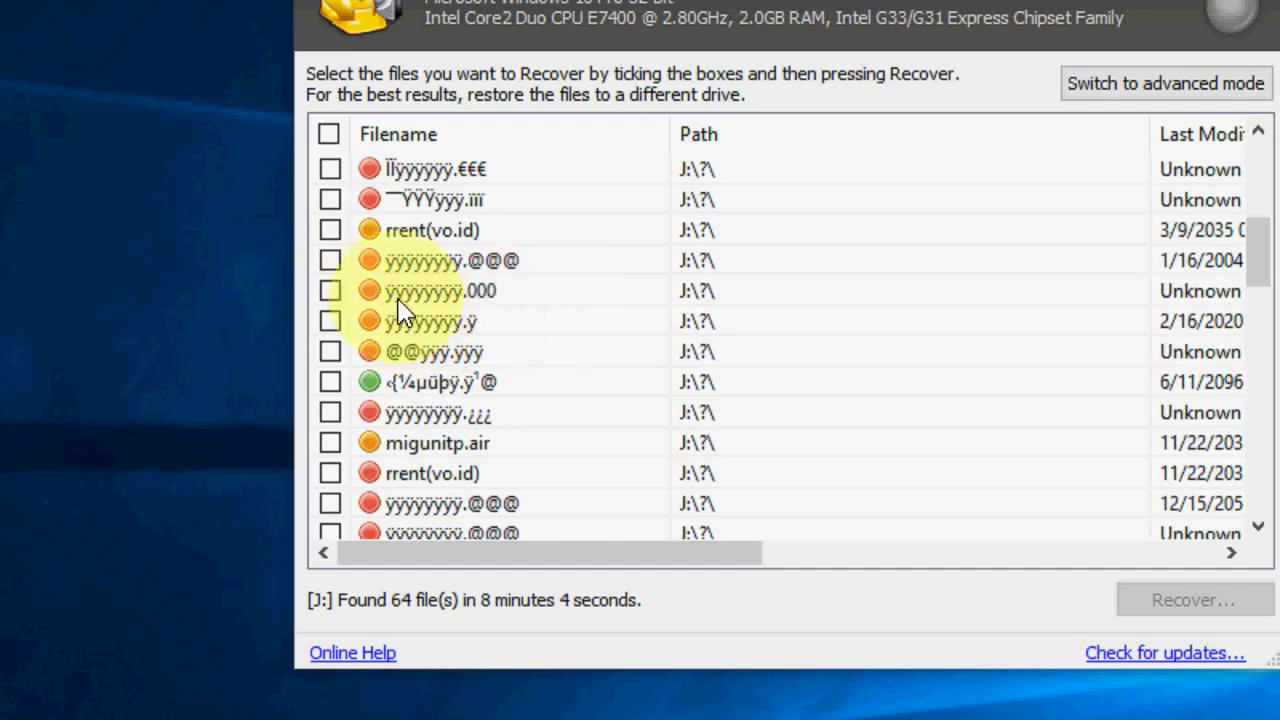
{"action": "scroll", "coordinate": [397, 305], "scroll_direction": "down", "scroll_amount": 8}
{"action": "scroll", "coordinate": [320, 282], "scroll_direction": "down", "scroll_amount": 5}
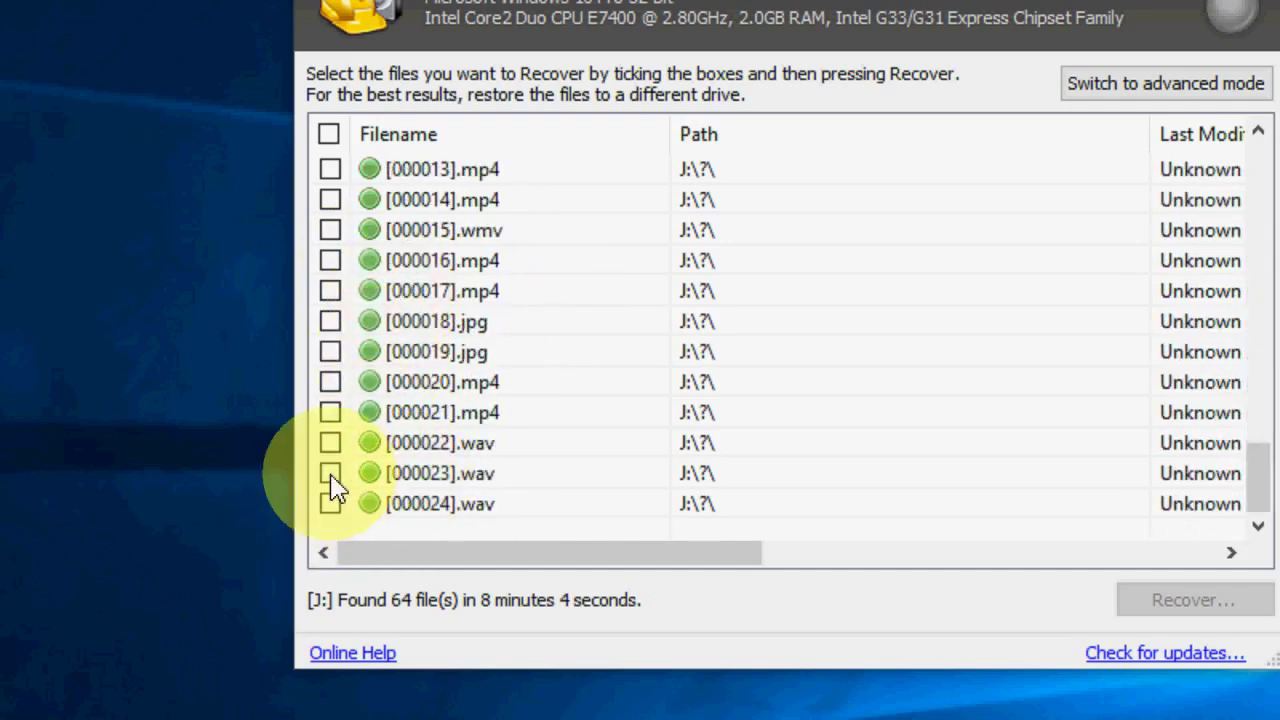
{"action": "scroll", "coordinate": [355, 485], "scroll_direction": "up", "scroll_amount": 4}
{"action": "scroll", "coordinate": [360, 478], "scroll_direction": "up", "scroll_amount": 4}
{"action": "scroll", "coordinate": [443, 486], "scroll_direction": "up", "scroll_amount": 4}
{"action": "scroll", "coordinate": [443, 482], "scroll_direction": "up", "scroll_amount": 2}
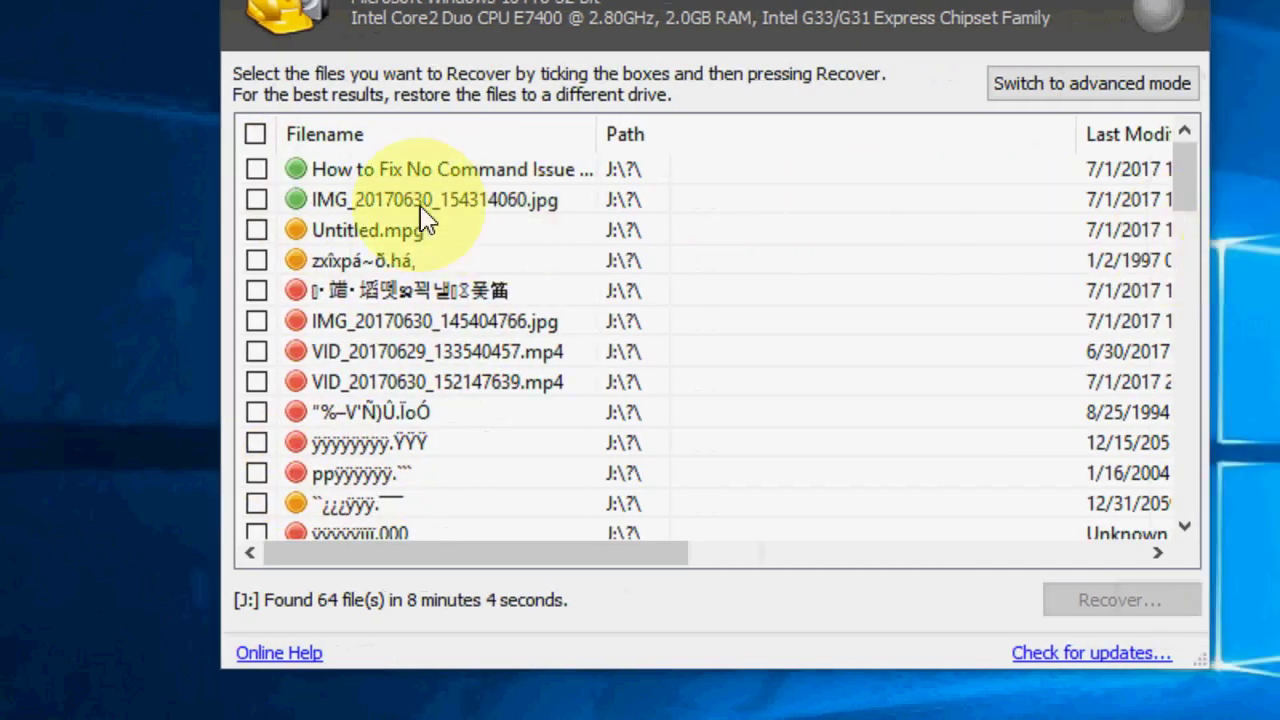
Tick the first file, IMG_20170630_154314060.jpg, [000023].wav and [000024].wav for recovery
{"action": "left_click", "coordinate": [255, 173]}
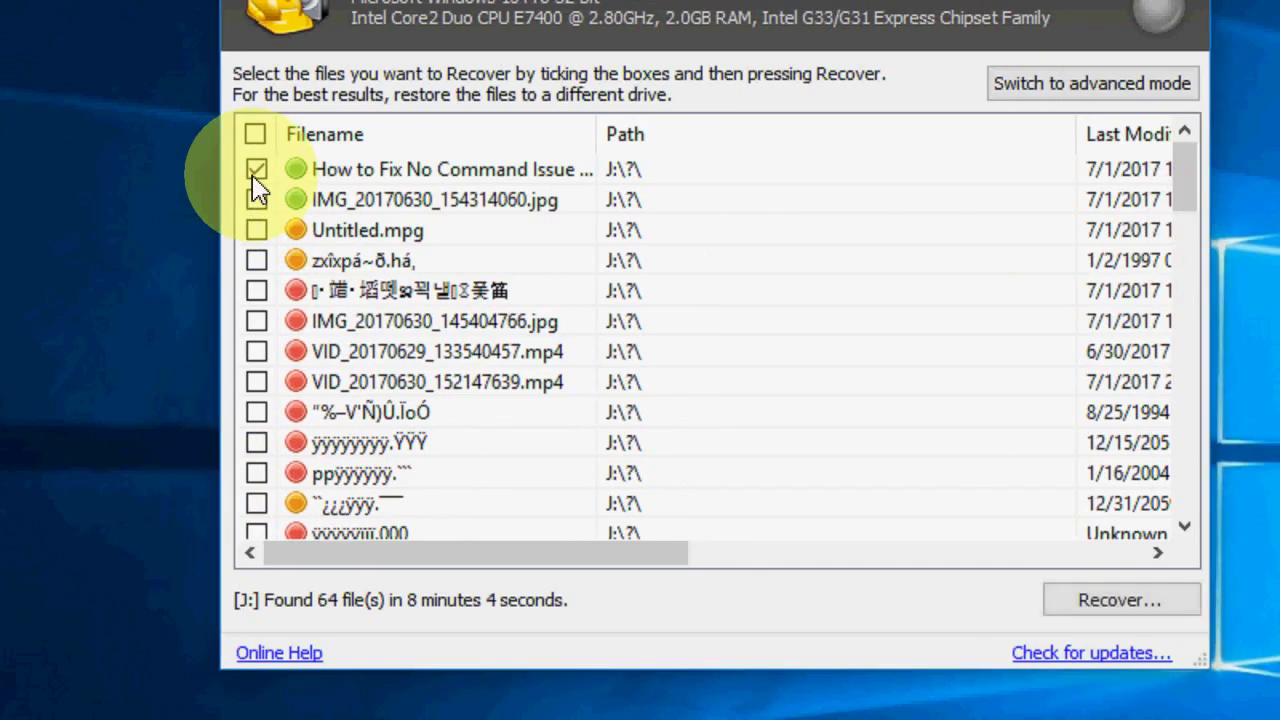
{"action": "left_click", "coordinate": [258, 200]}
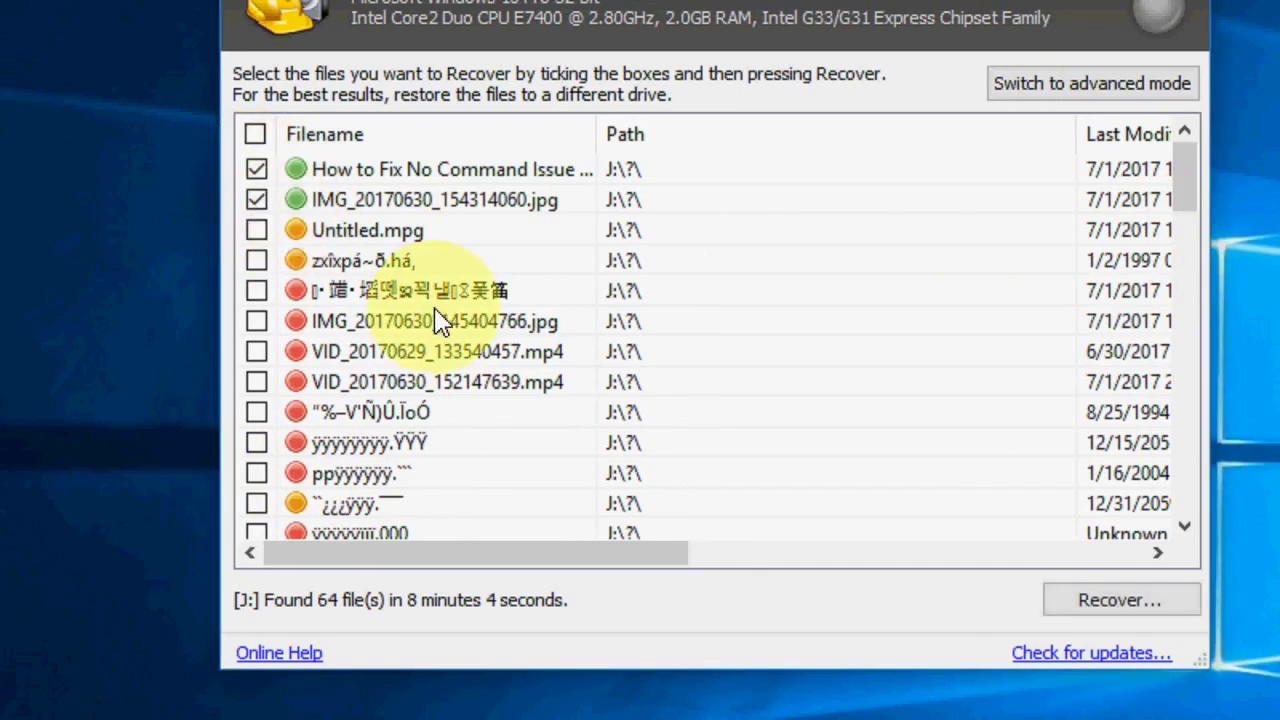
{"action": "scroll", "coordinate": [466, 314], "scroll_direction": "down", "scroll_amount": 2}
{"action": "scroll", "coordinate": [443, 305], "scroll_direction": "down", "scroll_amount": 2}
{"action": "scroll", "coordinate": [440, 320], "scroll_direction": "down", "scroll_amount": 2}
{"action": "scroll", "coordinate": [442, 320], "scroll_direction": "down", "scroll_amount": 3}
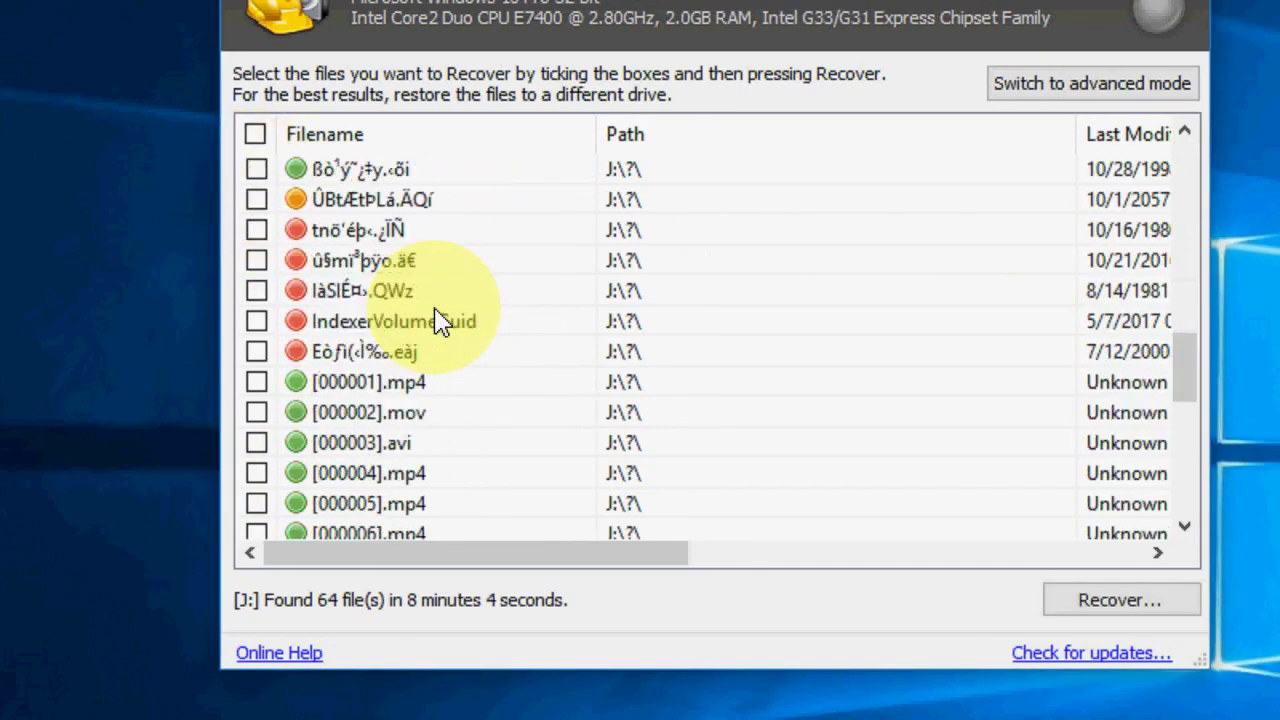
{"action": "scroll", "coordinate": [440, 320], "scroll_direction": "down", "scroll_amount": 1}
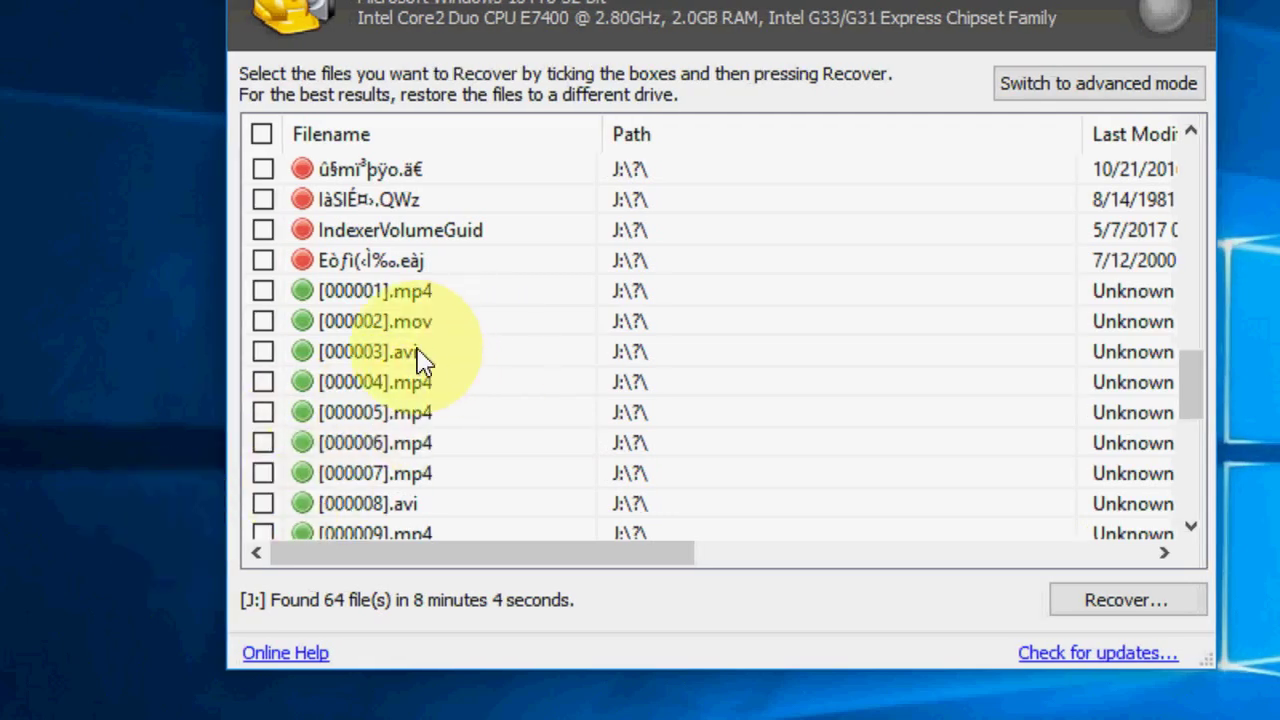
{"action": "scroll", "coordinate": [418, 355], "scroll_direction": "down", "scroll_amount": 3}
{"action": "scroll", "coordinate": [422, 352], "scroll_direction": "down", "scroll_amount": 1}
{"action": "scroll", "coordinate": [420, 356], "scroll_direction": "down", "scroll_amount": 1}
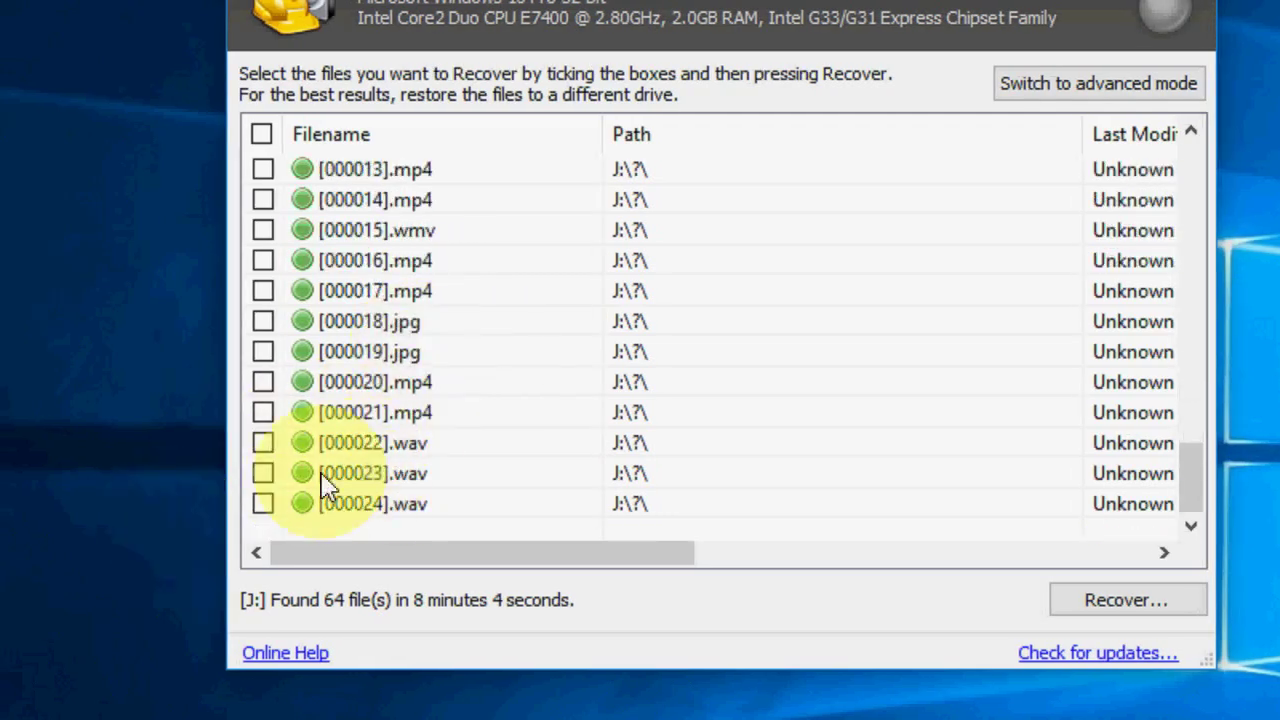
{"action": "left_click", "coordinate": [263, 473]}
{"action": "left_click", "coordinate": [263, 503]}
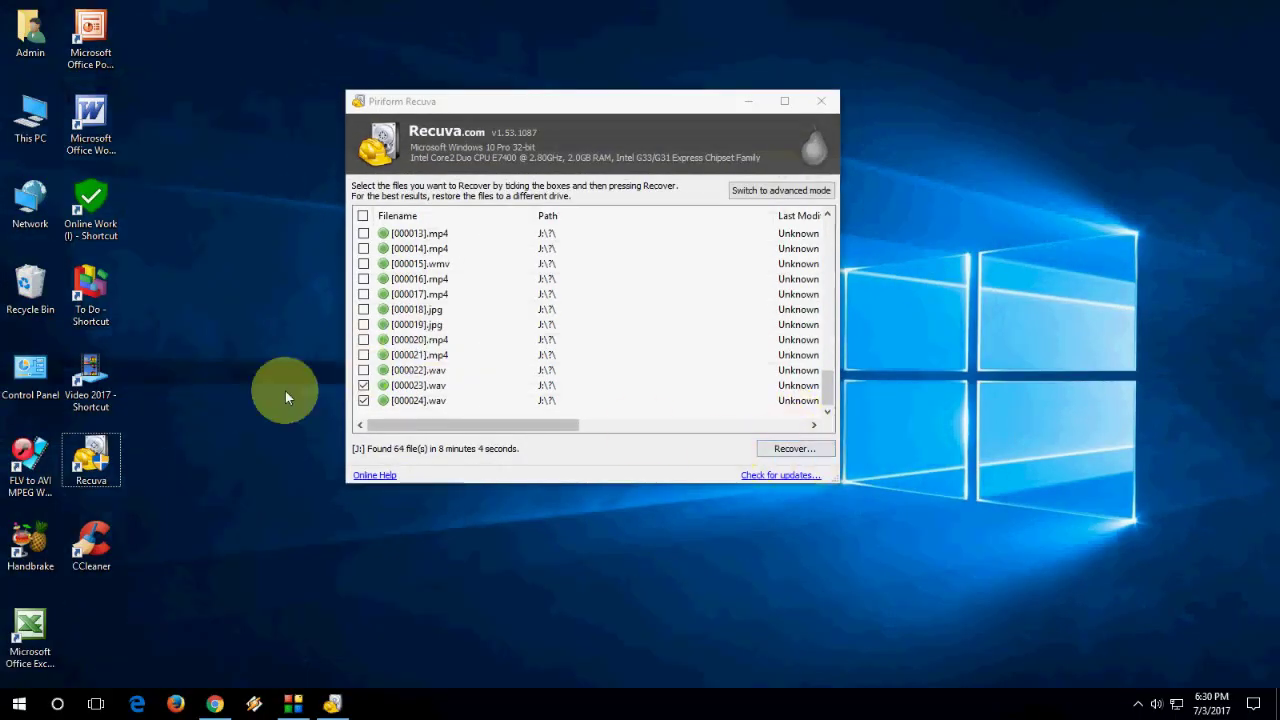
Postpone the recovery destination and create a desktop folder named 'Recovered file'
{"action": "left_click", "coordinate": [797, 458]}
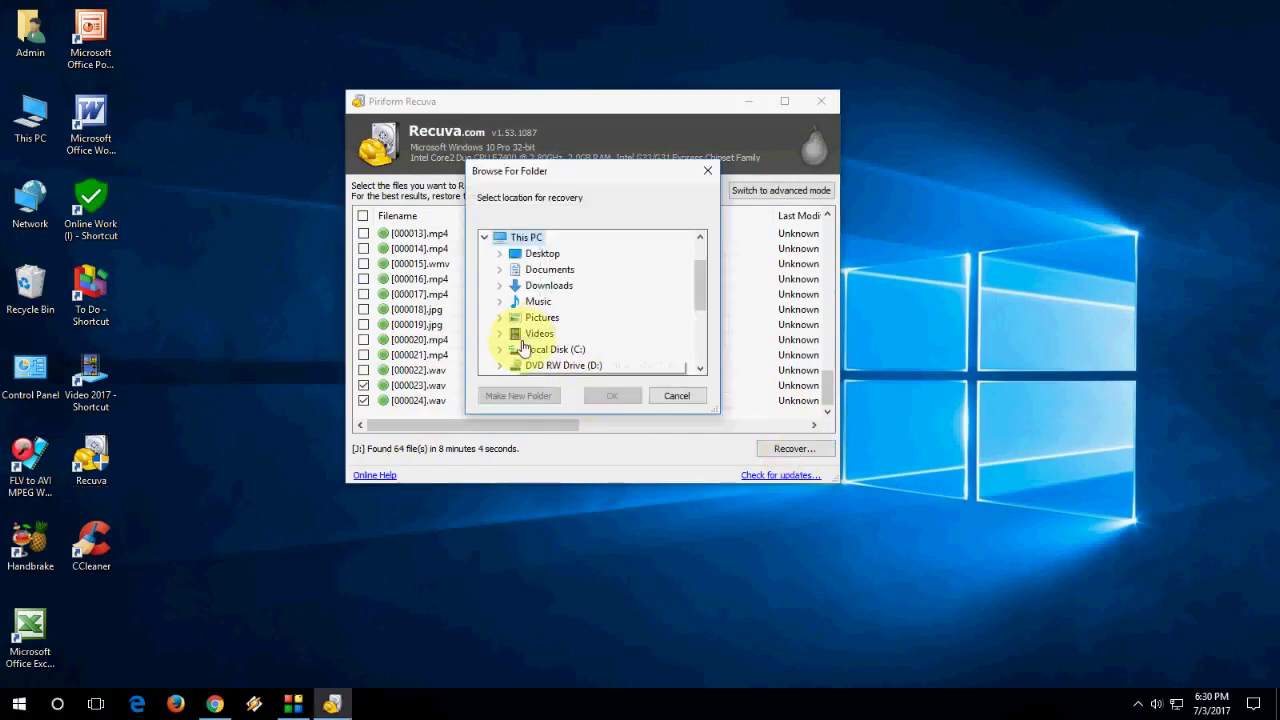
{"action": "left_click", "coordinate": [690, 396]}
{"action": "right_click", "coordinate": [944, 199]}
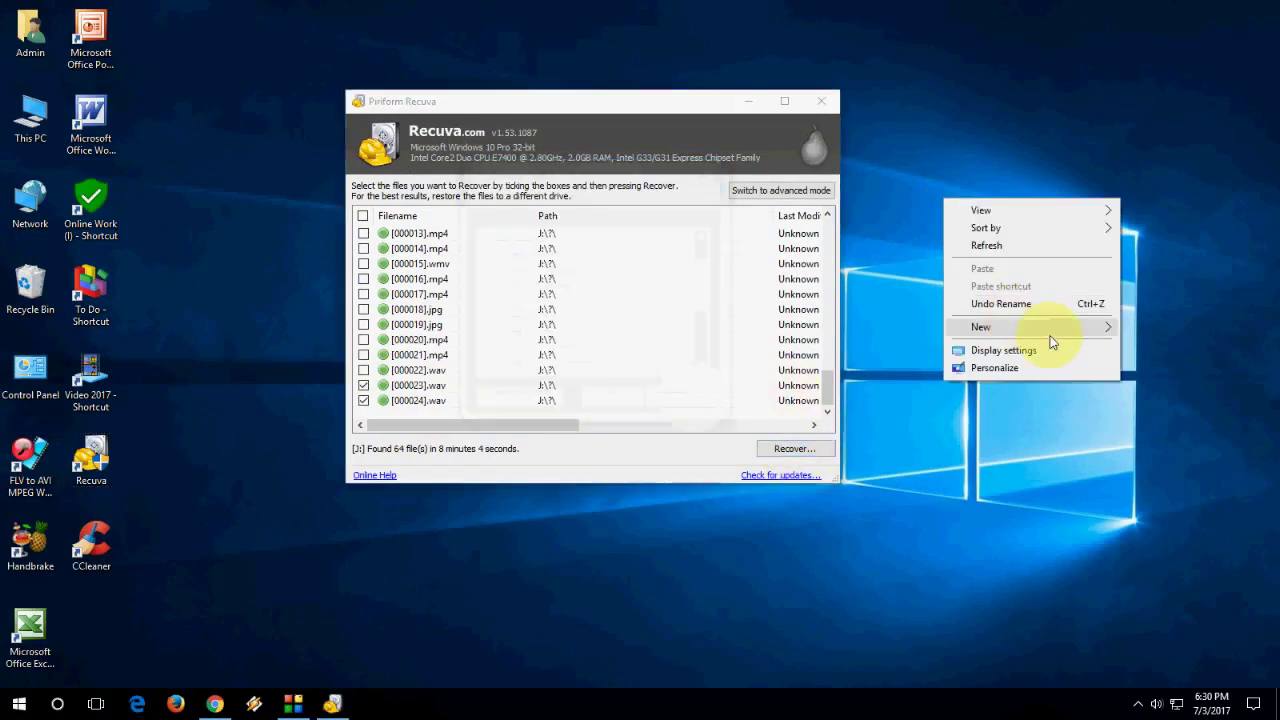
{"action": "mouse_move", "coordinate": [1030, 327]}
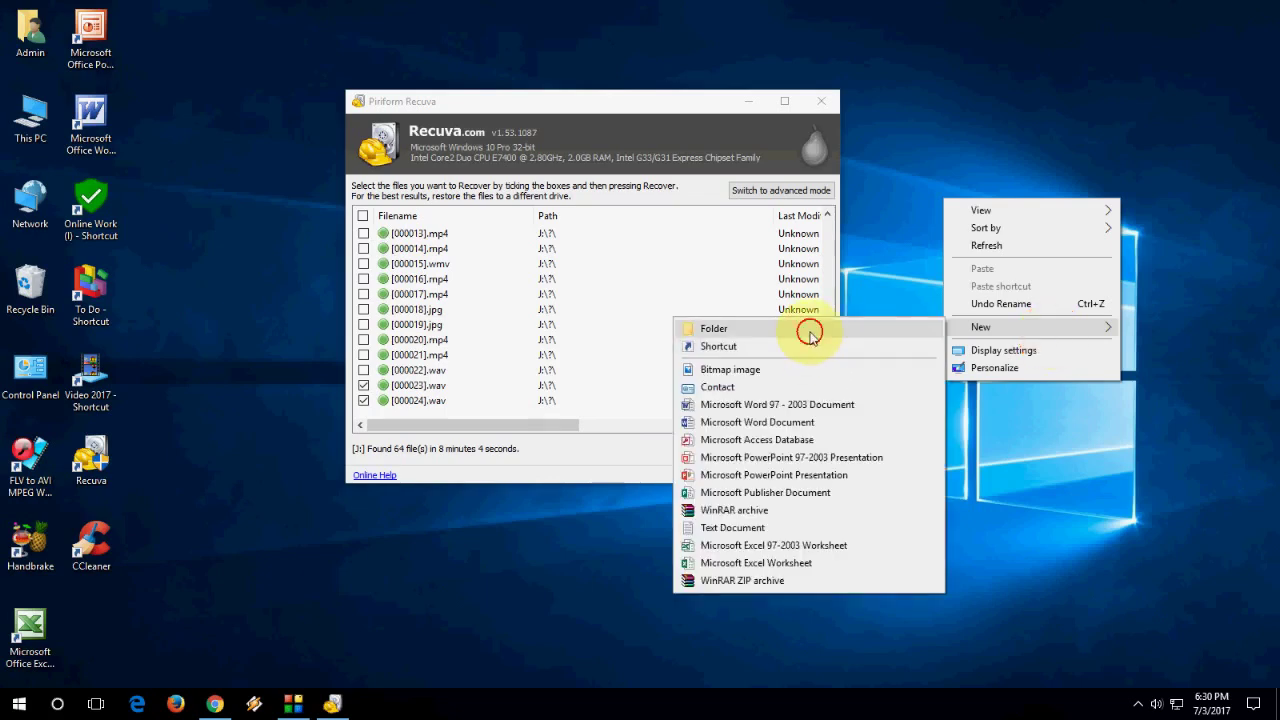
{"action": "left_click", "coordinate": [811, 328]}
{"action": "type", "text": "Rec"}
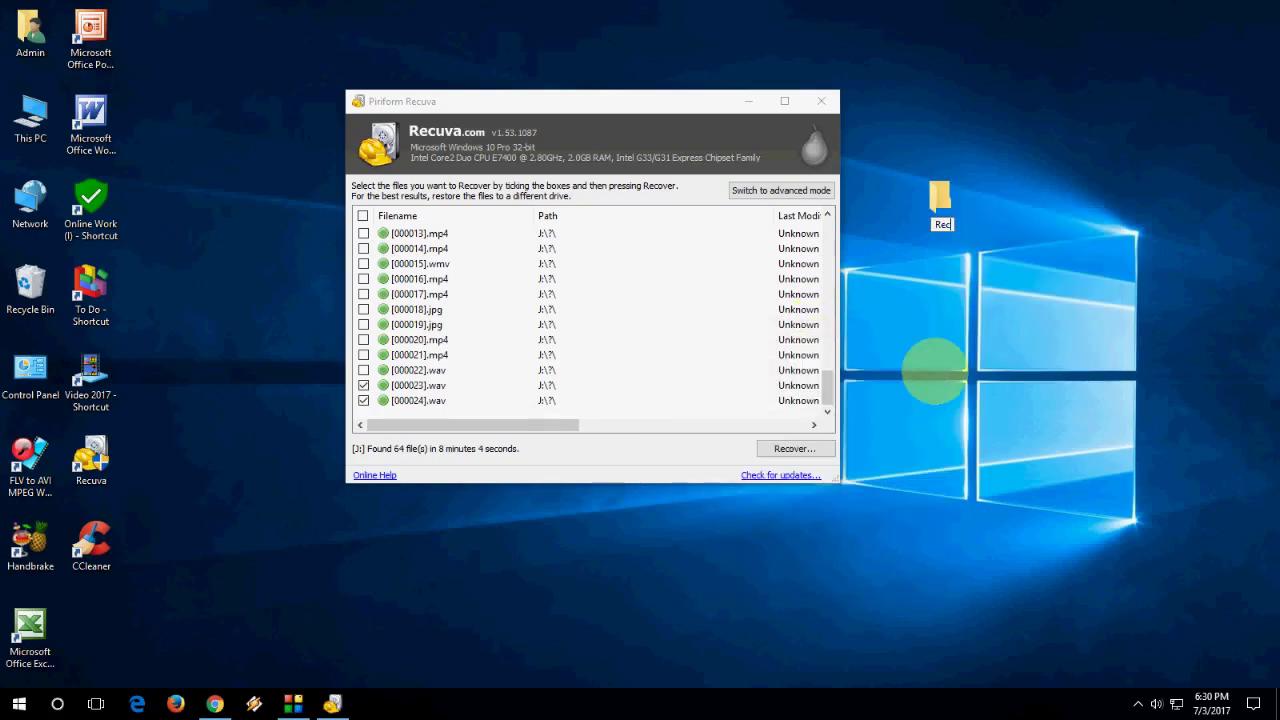
{"action": "type", "text": "overed file"}
{"action": "key", "text": "Return"}
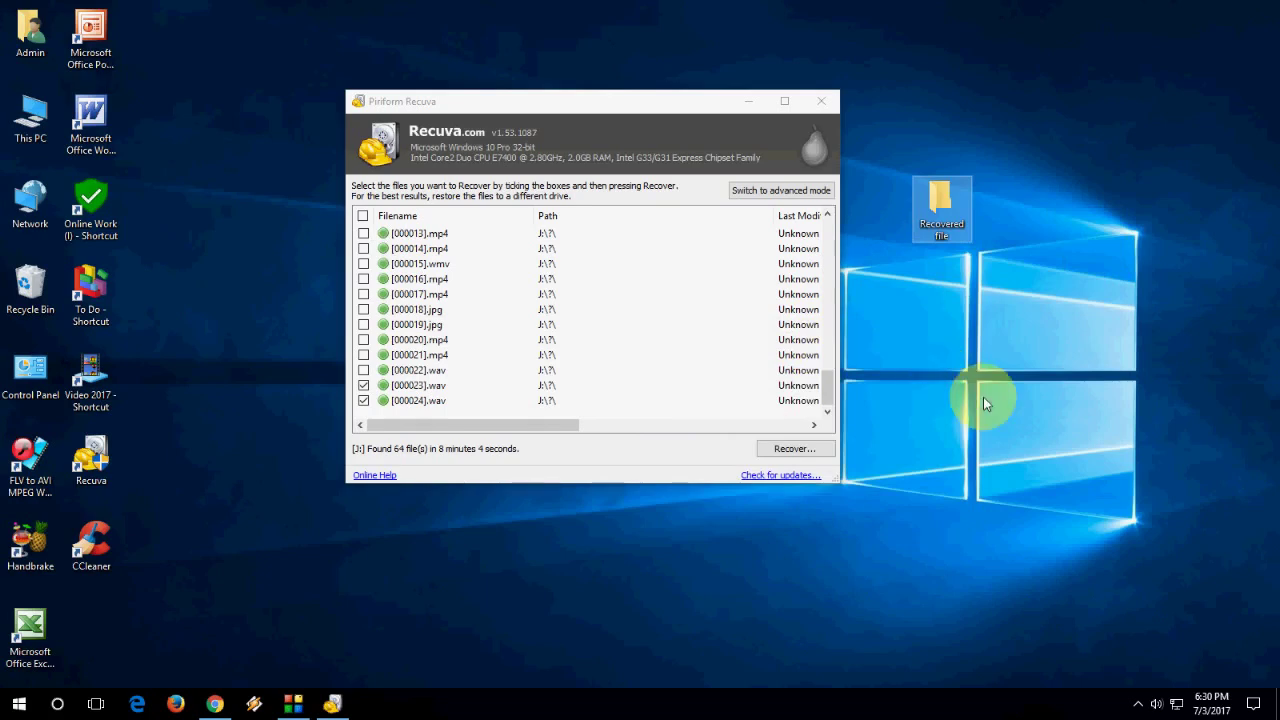
{"action": "left_click", "coordinate": [983, 397]}
{"action": "left_click", "coordinate": [806, 450]}
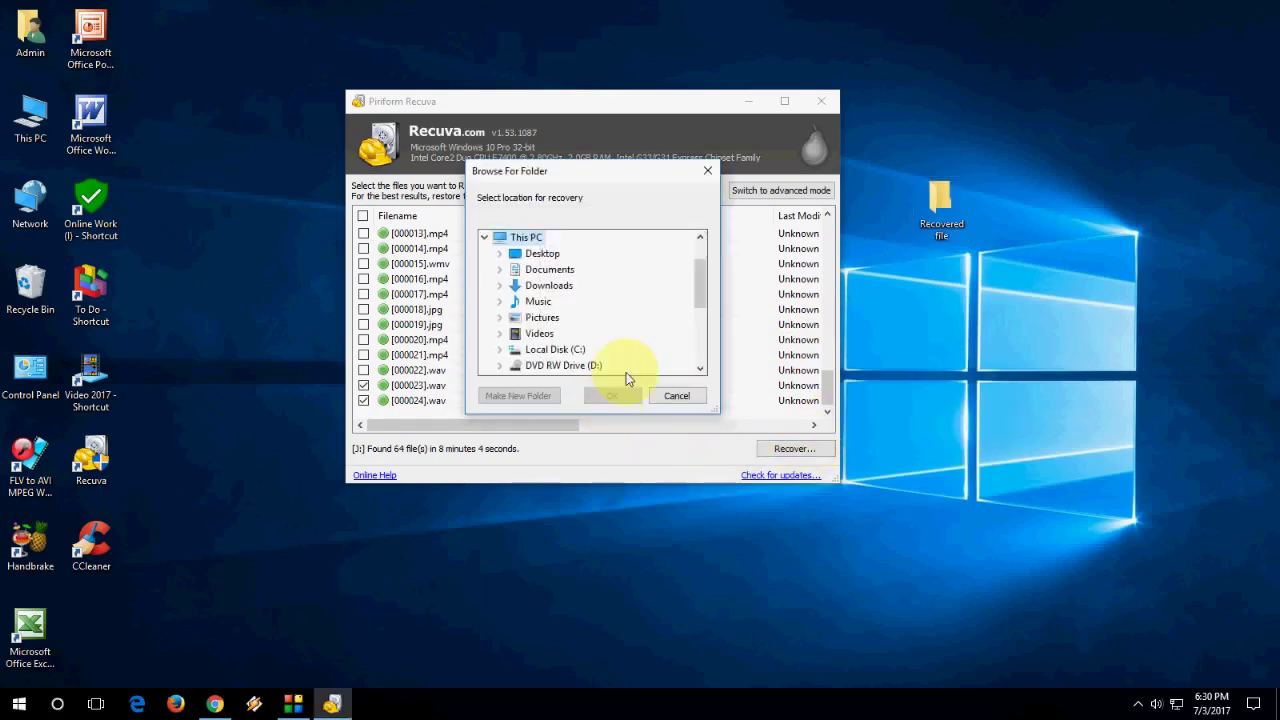
Recover the four ticked files into Desktop > Recovered file and dismiss the completion summary
{"action": "double_click", "coordinate": [541, 254]}
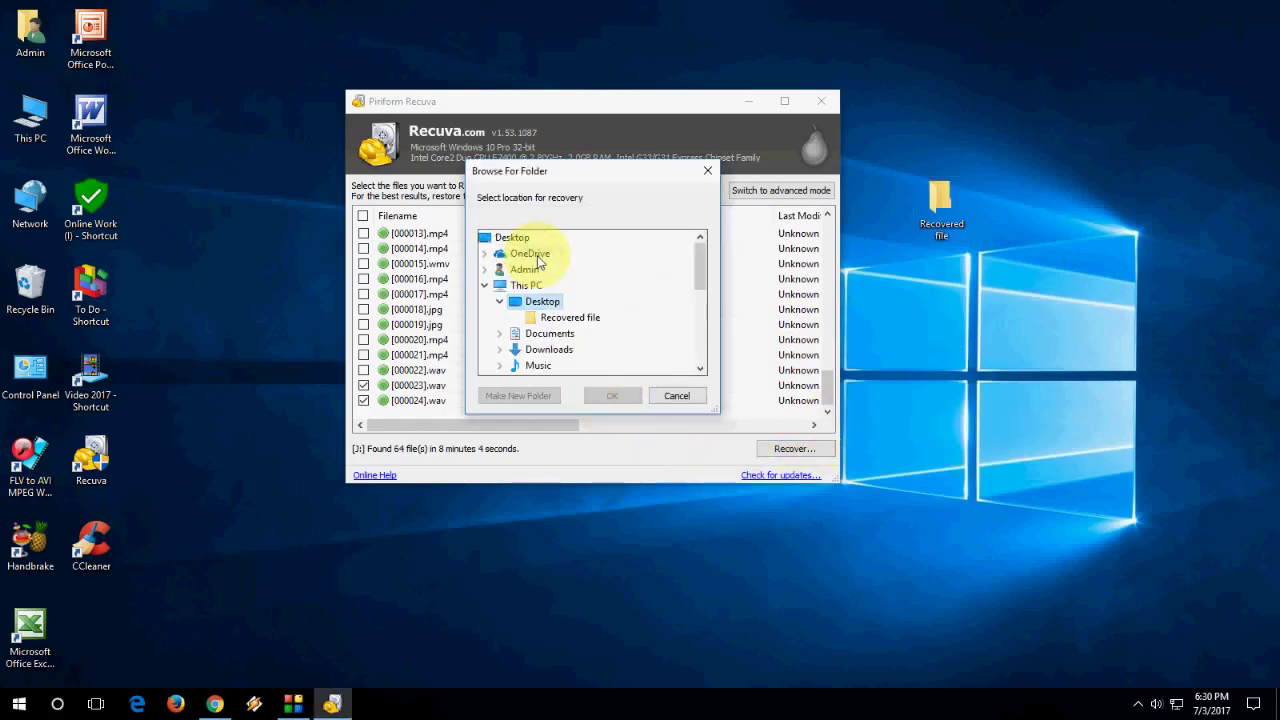
{"action": "left_click", "coordinate": [572, 318]}
{"action": "left_click", "coordinate": [625, 401]}
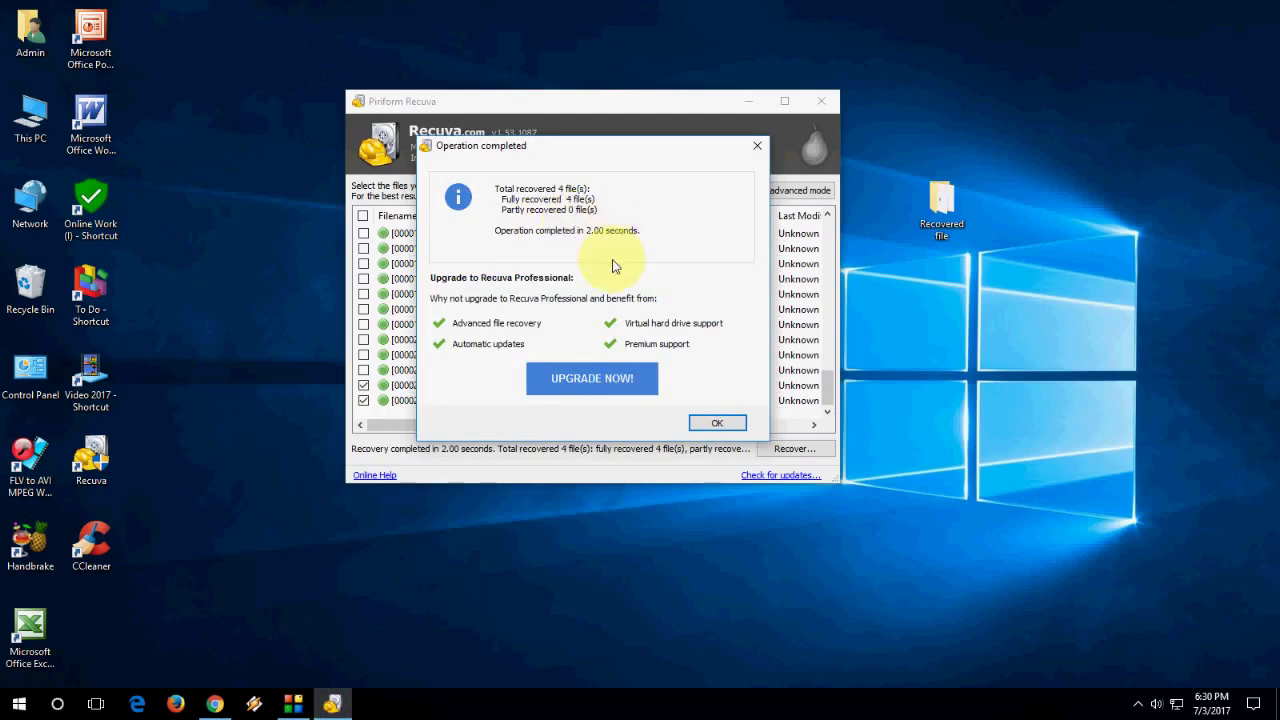
{"action": "left_click", "coordinate": [718, 424]}
{"action": "left_click", "coordinate": [748, 101]}
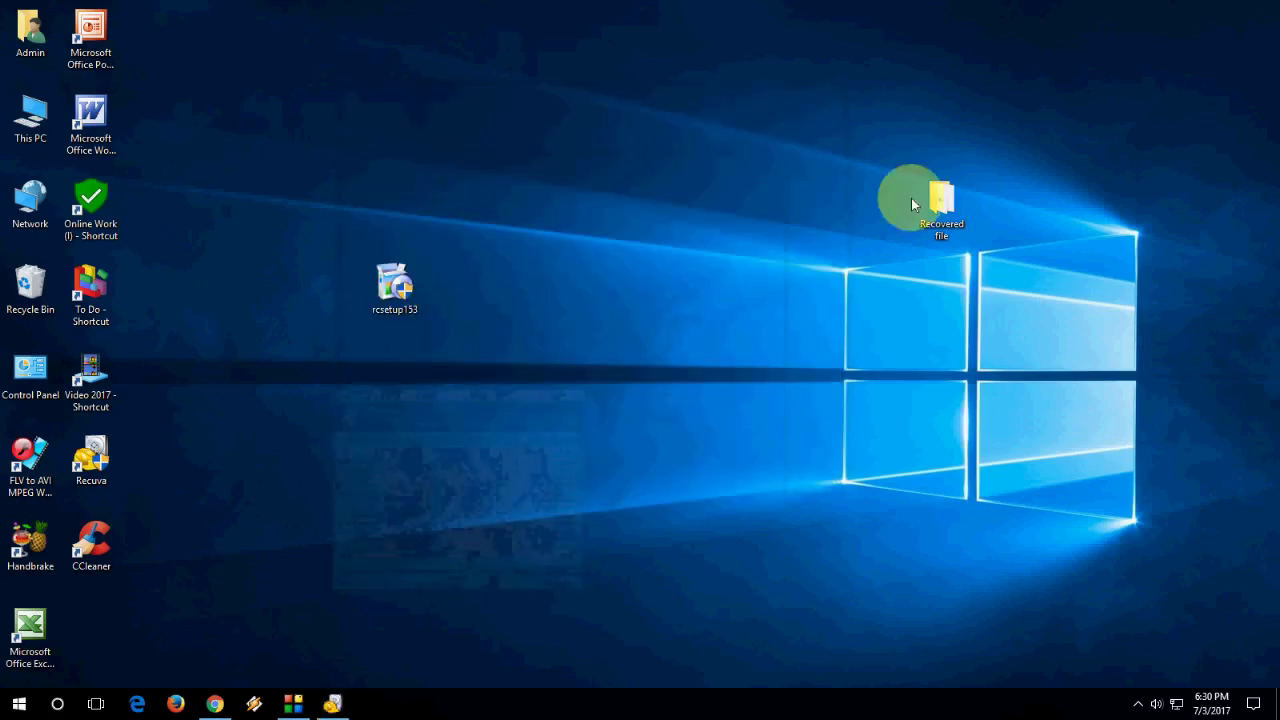
{"action": "left_click", "coordinate": [940, 205]}
Open the Recovered file folder and view the four recovered files as large icons
{"action": "double_click", "coordinate": [940, 205]}
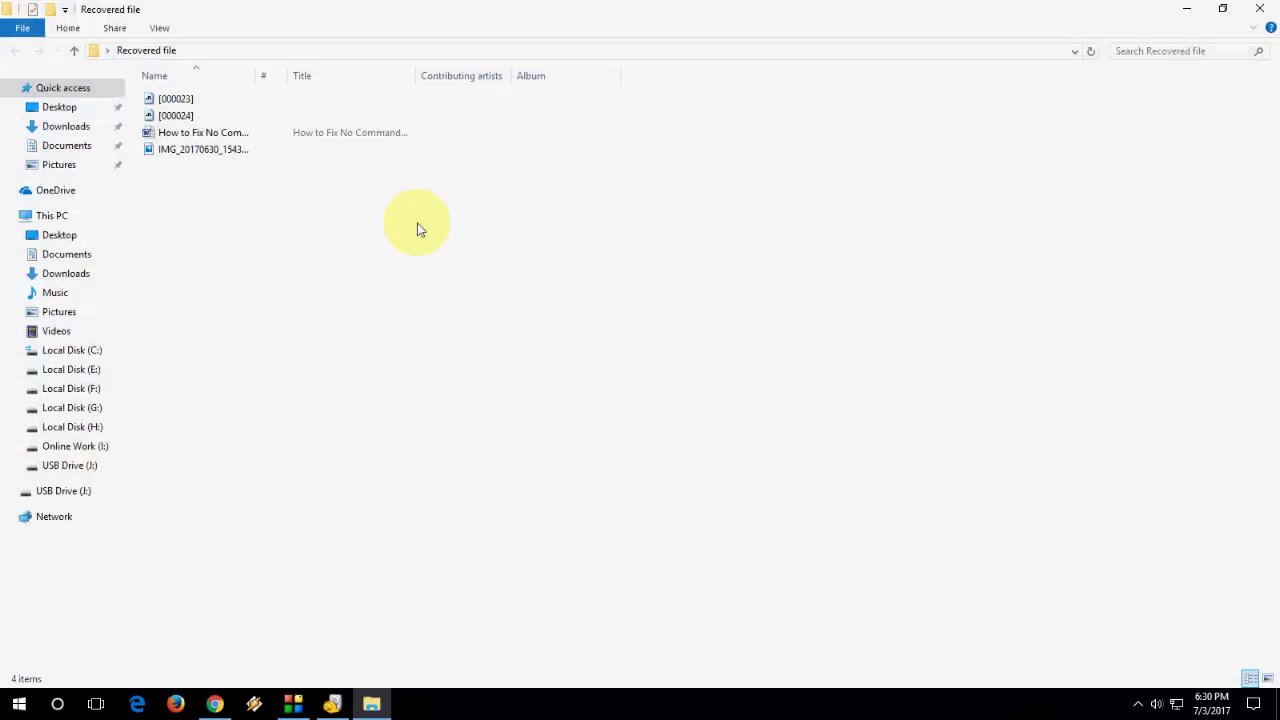
{"action": "right_click", "coordinate": [385, 229]}
{"action": "left_click", "coordinate": [420, 294]}
{"action": "right_click", "coordinate": [380, 232]}
{"action": "mouse_move", "coordinate": [418, 242]}
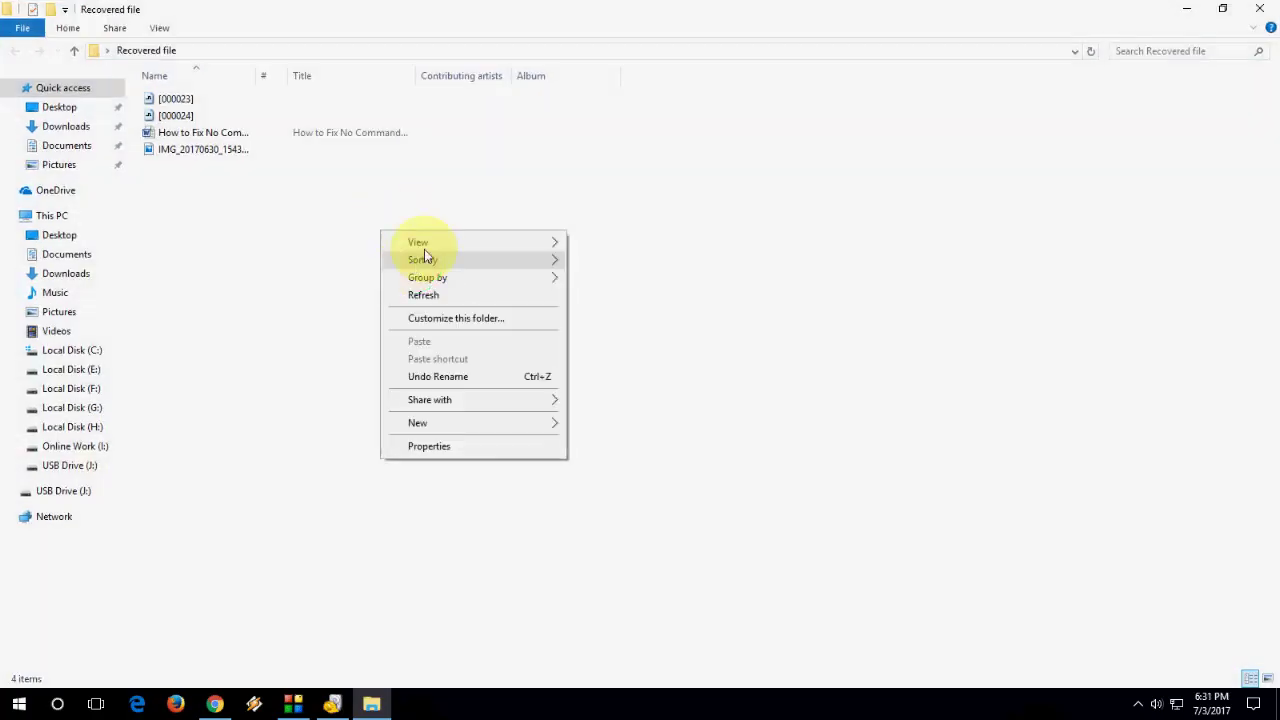
{"action": "left_click", "coordinate": [632, 262]}
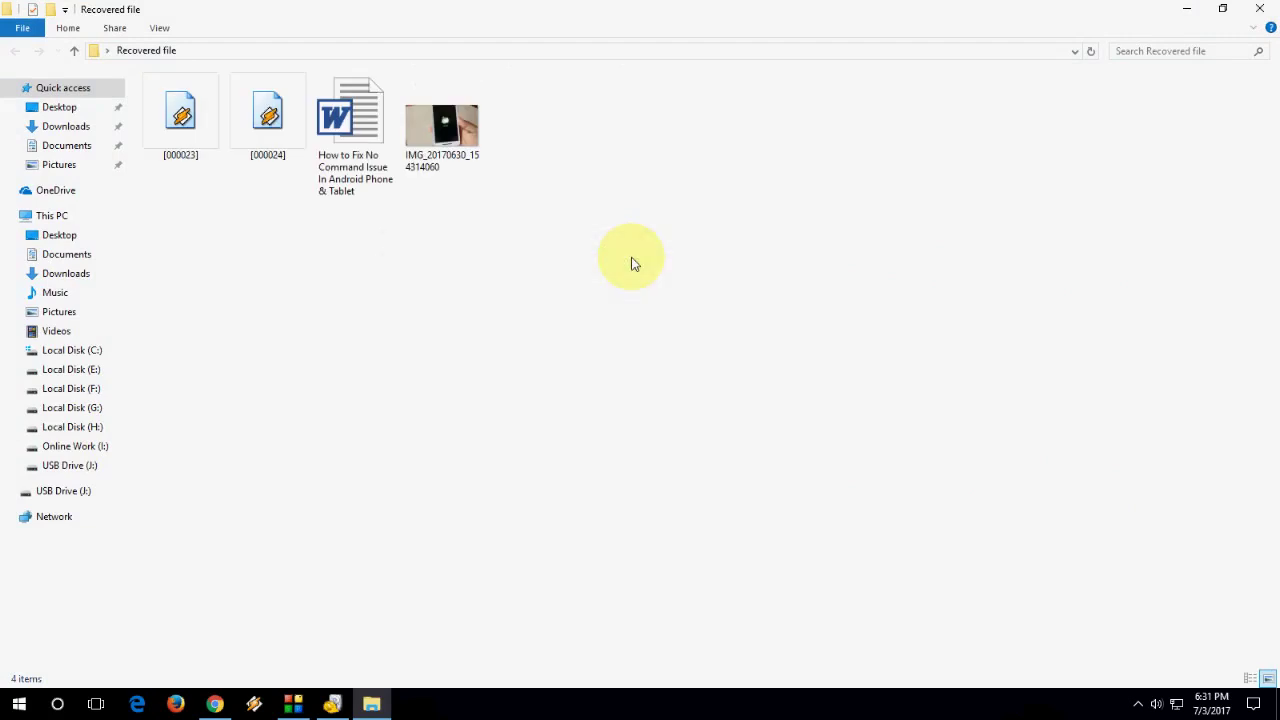
{"action": "right_click", "coordinate": [520, 242]}
{"action": "left_click", "coordinate": [566, 309]}
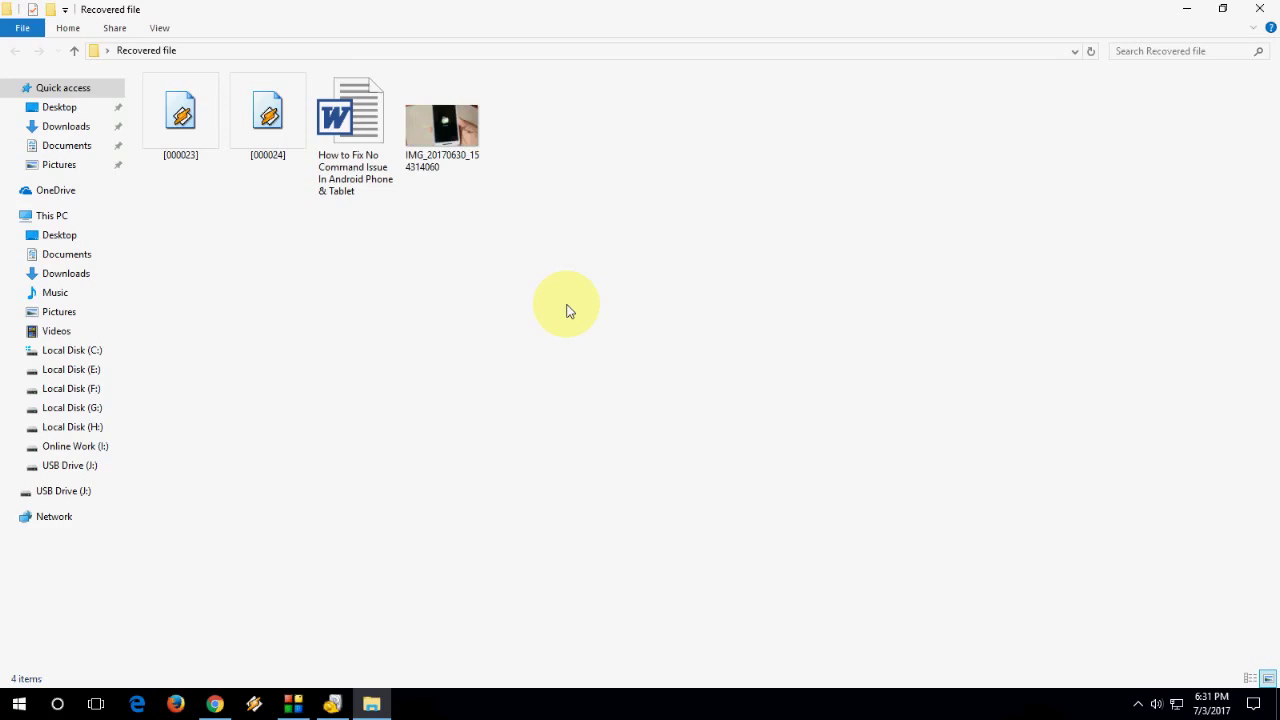
Close the Recovered file window and refresh the desktop
{"action": "left_click", "coordinate": [1260, 8]}
{"action": "right_click", "coordinate": [496, 170]}
{"action": "left_click", "coordinate": [542, 222]}
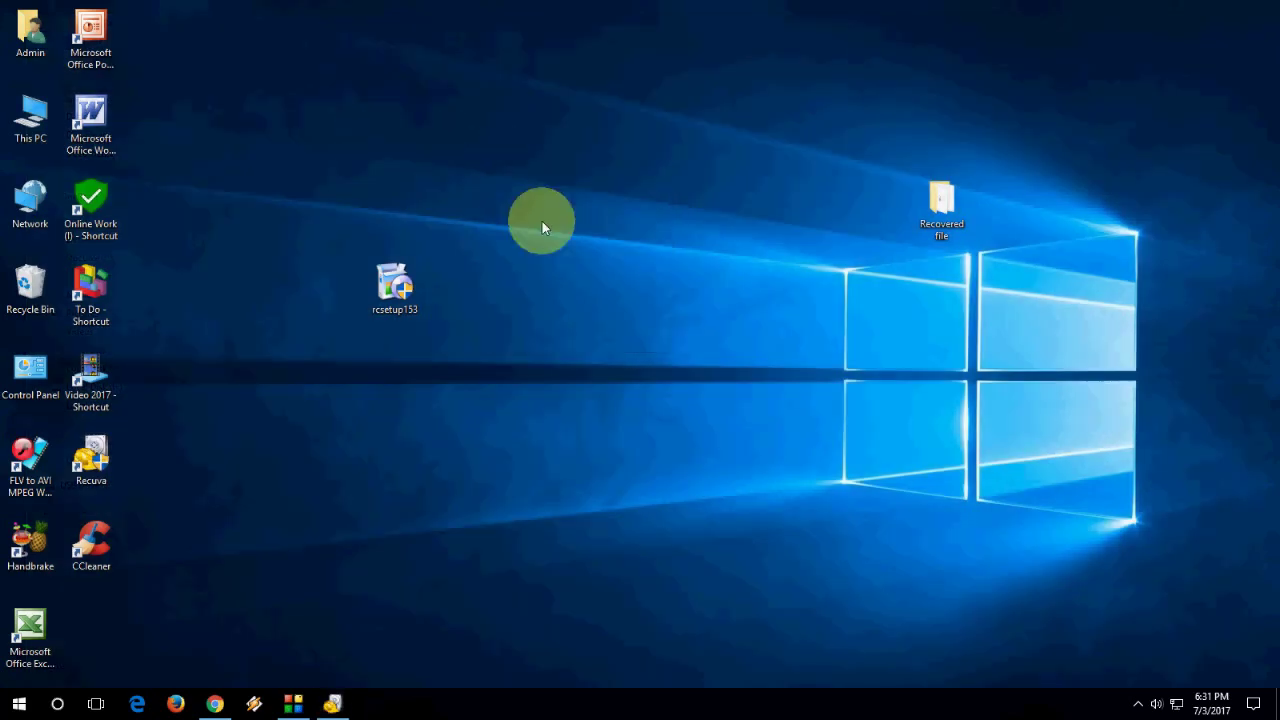